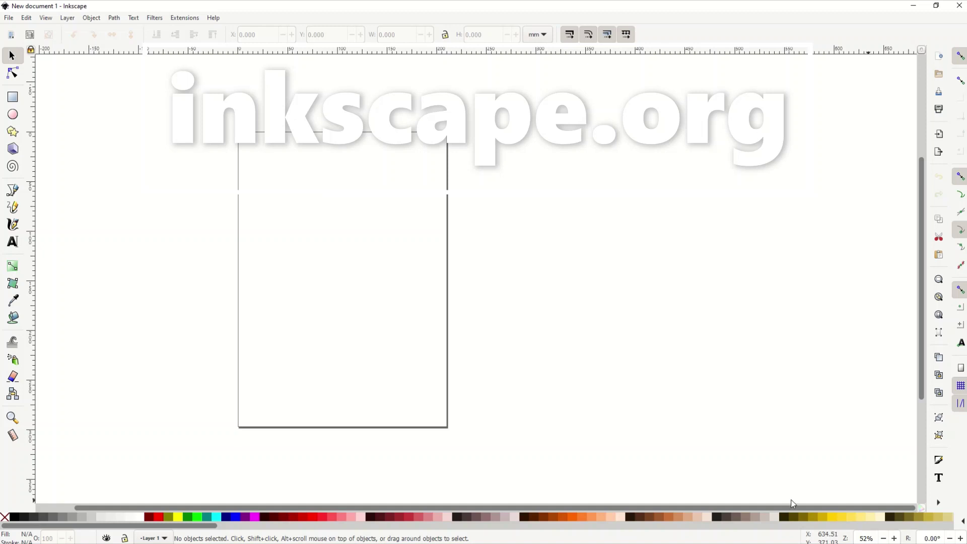
Draw a rectangle near the page's top-left and fill it bright green
drag(197, 529, 160, 526)
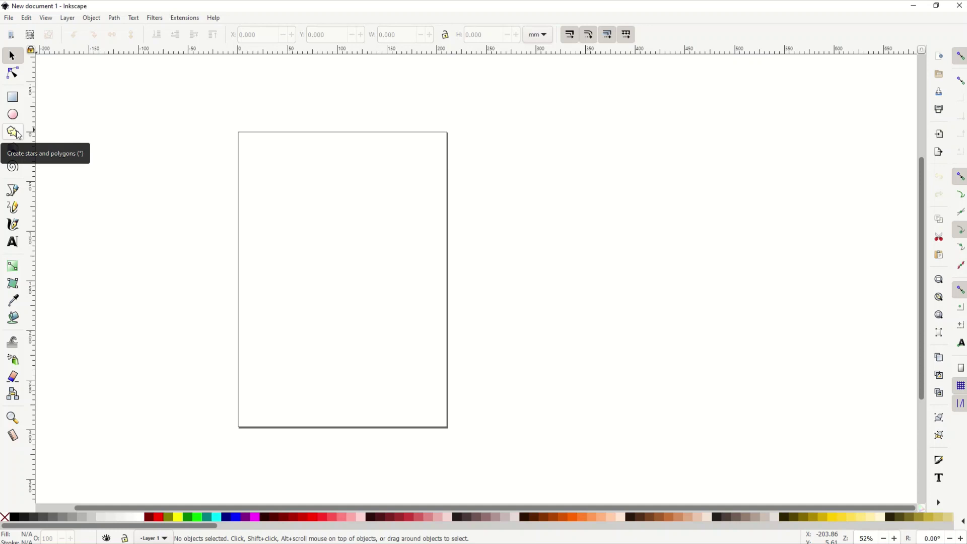
click(16, 101)
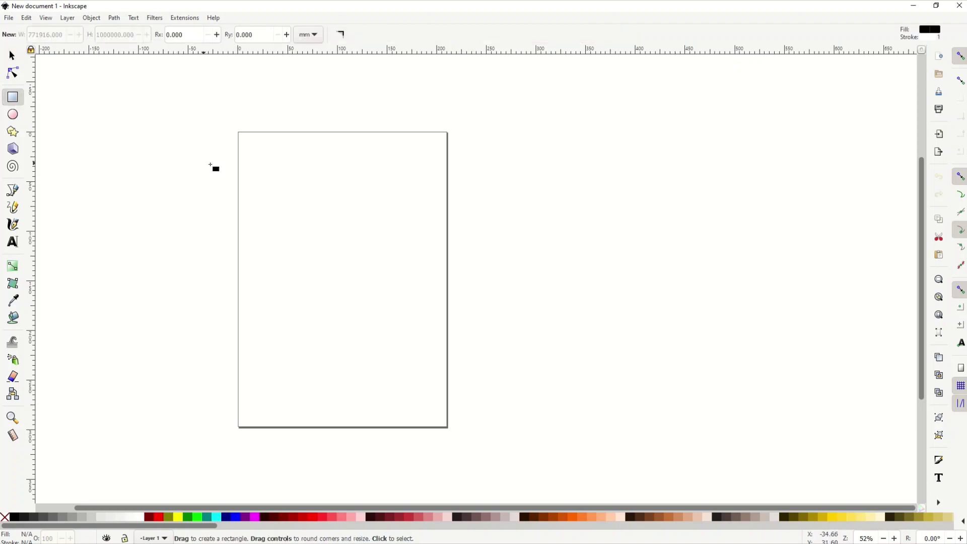
drag(246, 155, 344, 245)
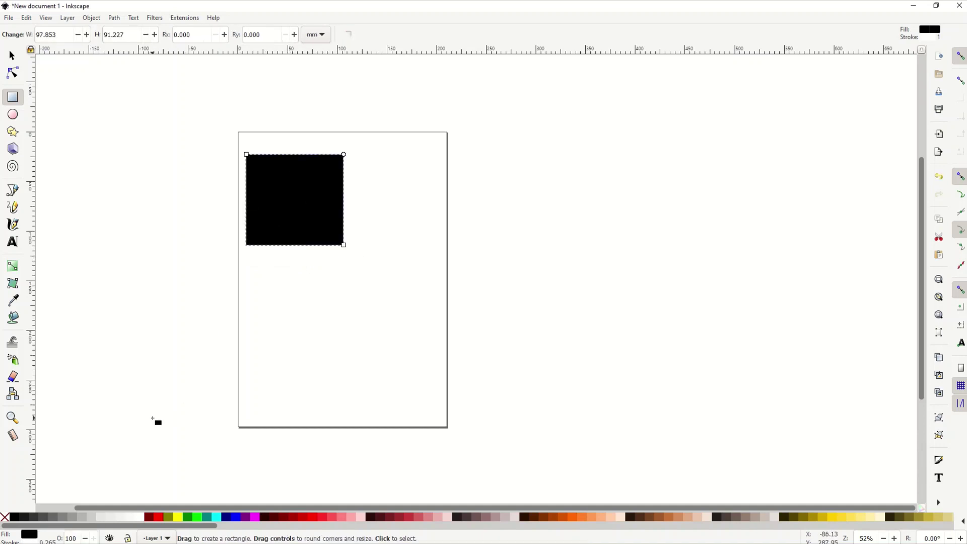
click(302, 519)
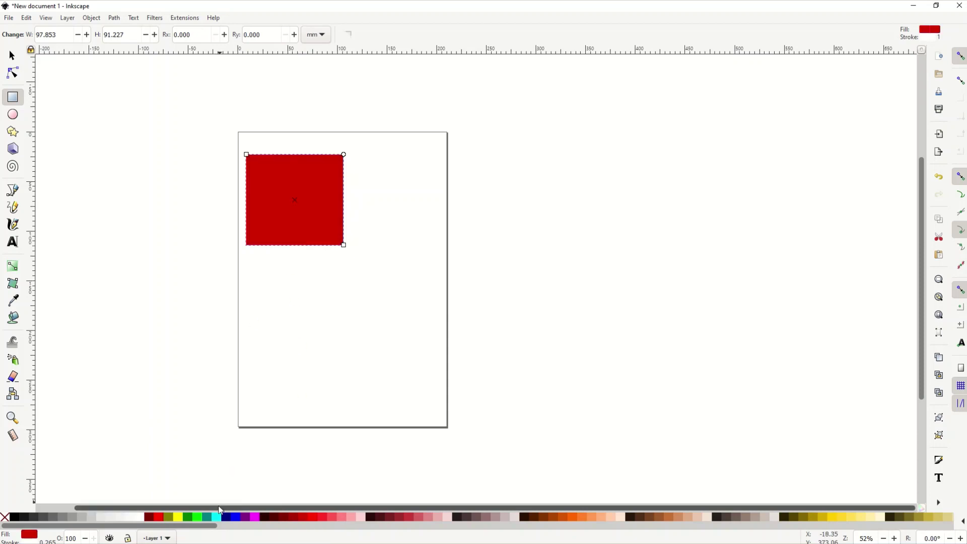
click(198, 517)
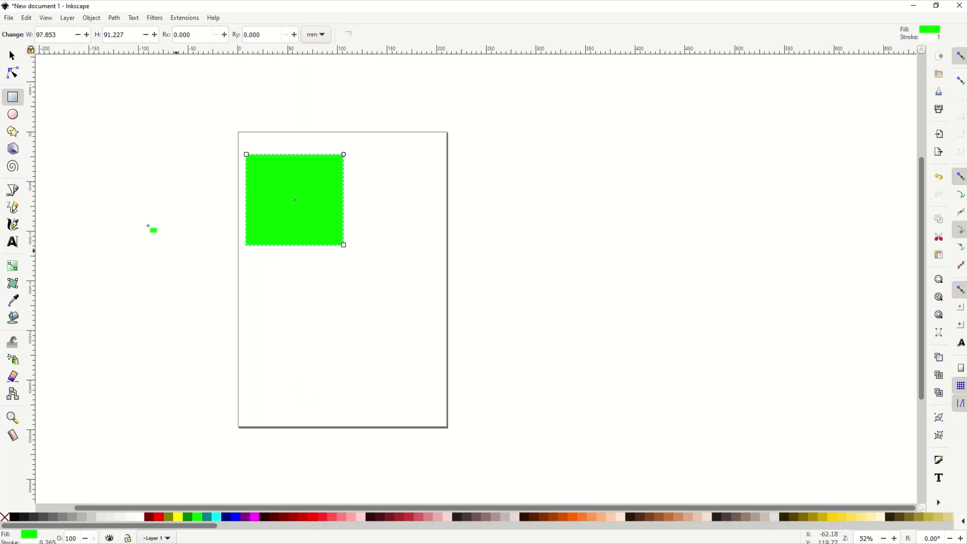
Resize the green rectangle to about 101 × 76 mm and move it over the page's top-left corner
click(13, 57)
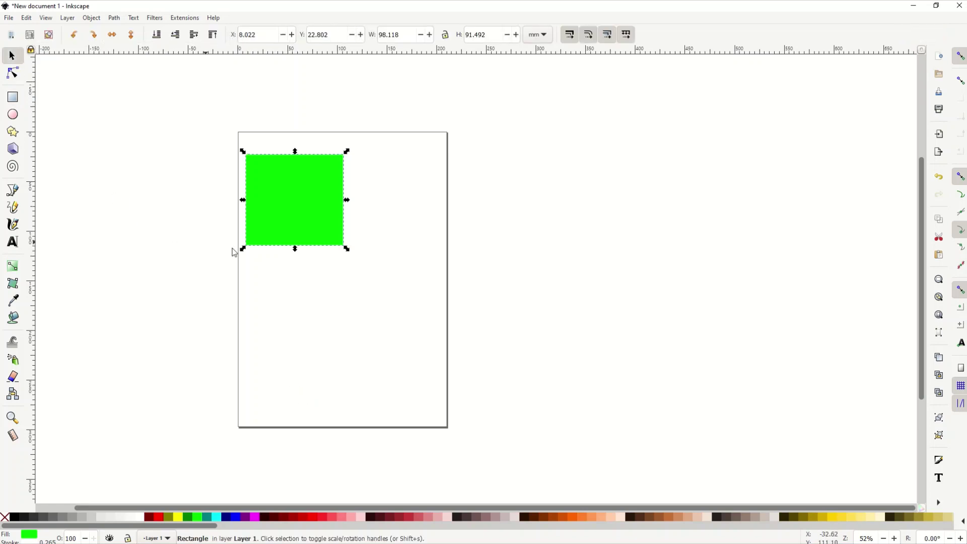
mouse_move(347, 250)
mouse_down()
mouse_move(419, 265)
mouse_move(376, 305)
mouse_move(308, 243)
mouse_move(348, 231)
mouse_up()
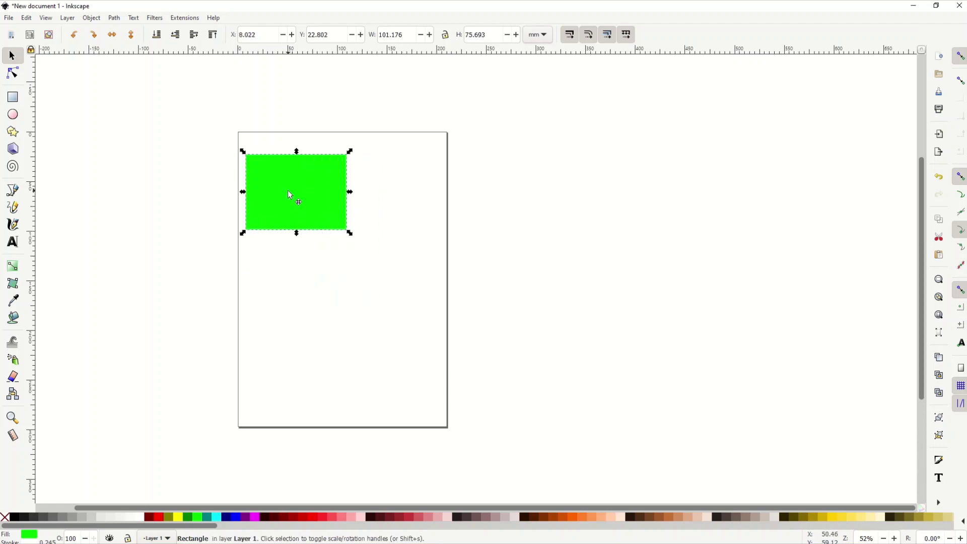
drag(289, 196, 262, 163)
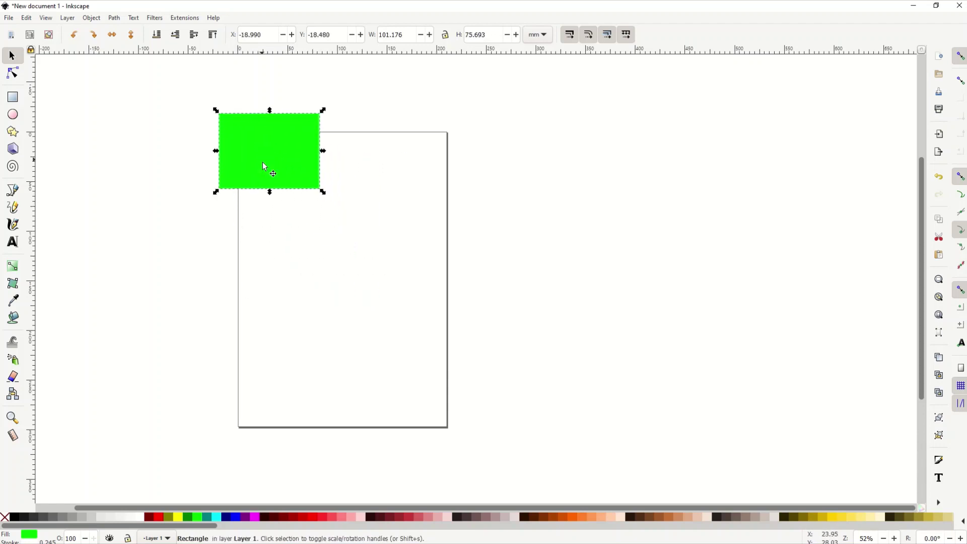
click(285, 226)
key(r)
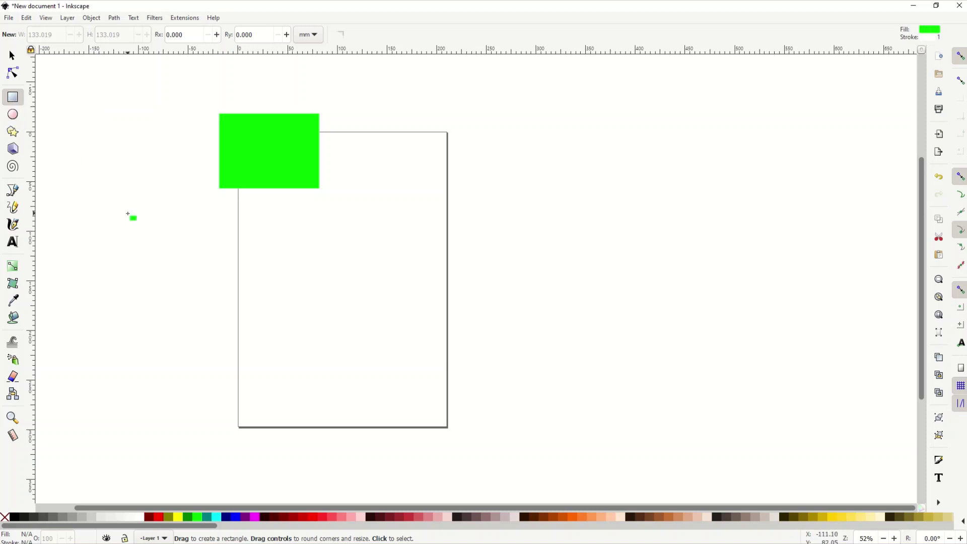
Draw a 202.8 × 202.8 mm square below the green rectangle and fill it blue
key(ctrl)
drag(137, 200, 340, 401)
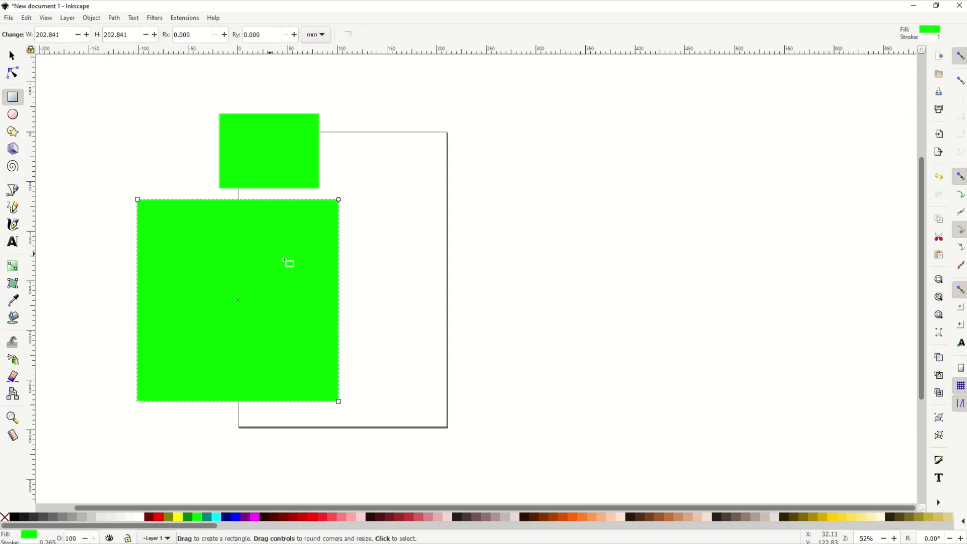
click(262, 518)
click(179, 518)
click(189, 518)
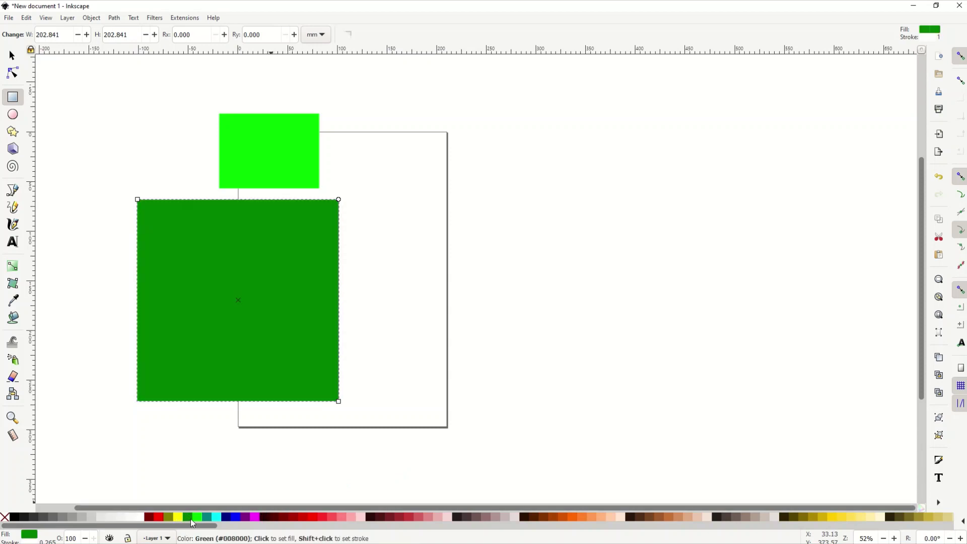
click(237, 519)
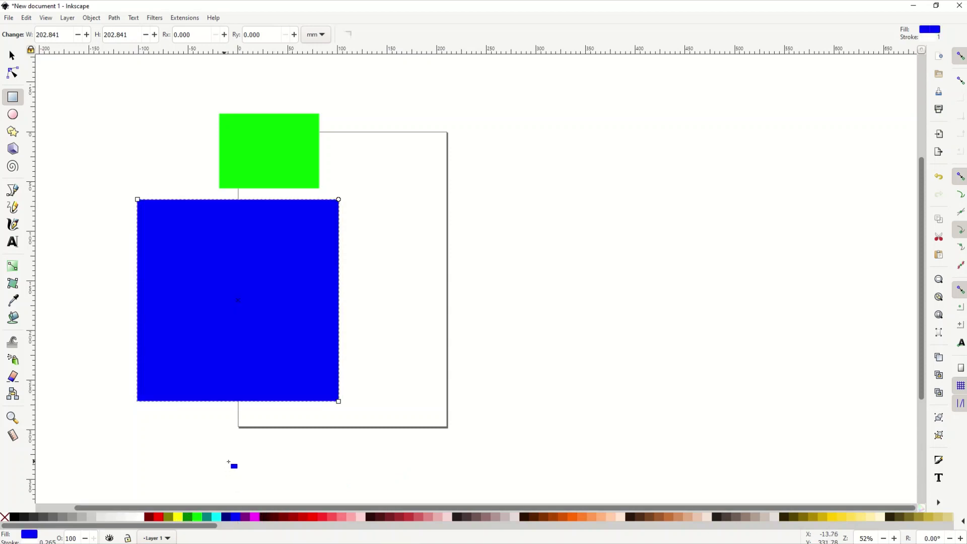
In Fill and Stroke, set the blue square's stroke paint to pure red ff0000ff
scroll(201, 373, down, 2)
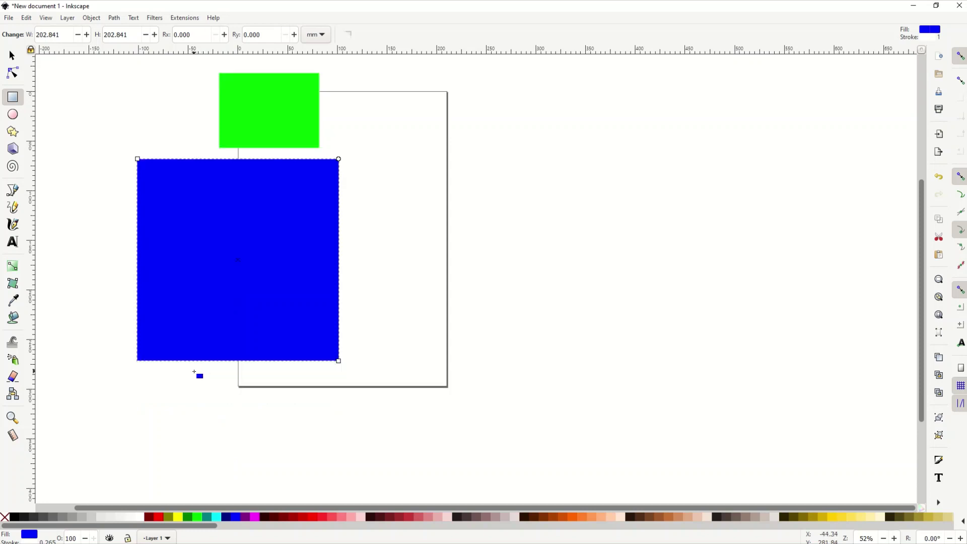
click(31, 542)
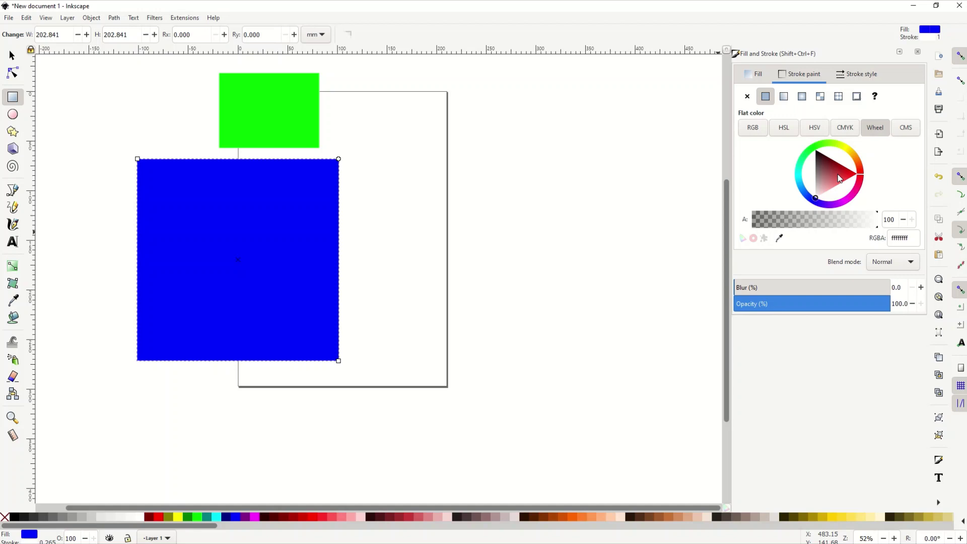
drag(839, 179, 868, 176)
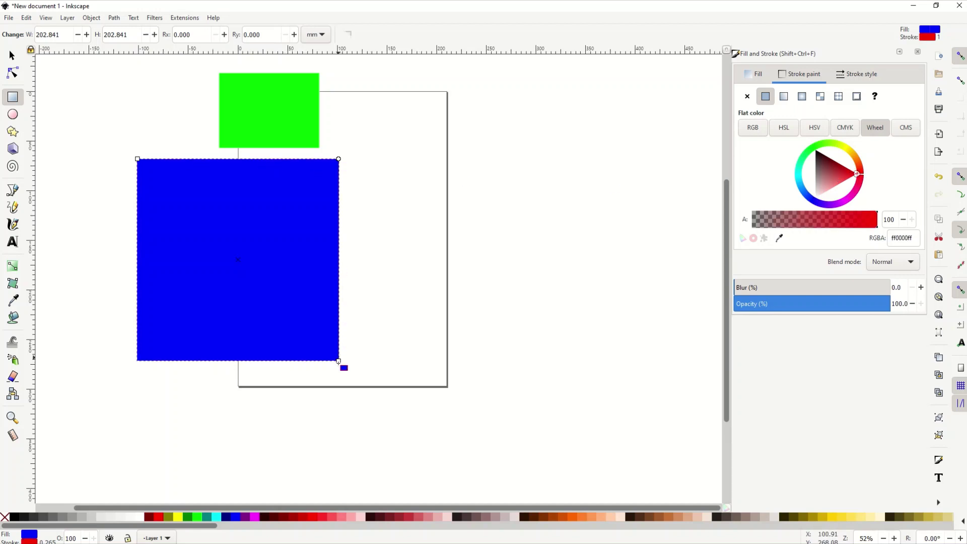
key(s)
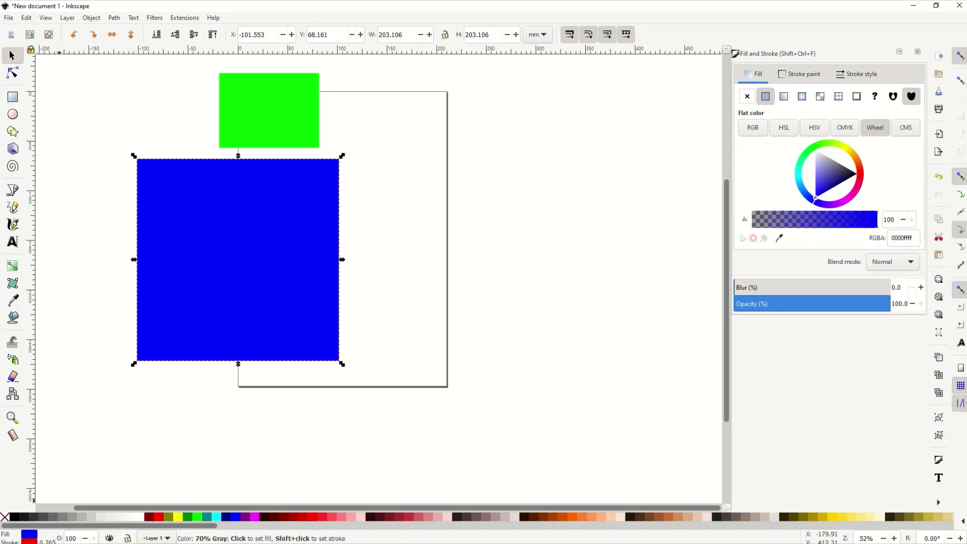
Check the square's fill and stroke, then thicken its red border to 18.065 mm
click(29, 541)
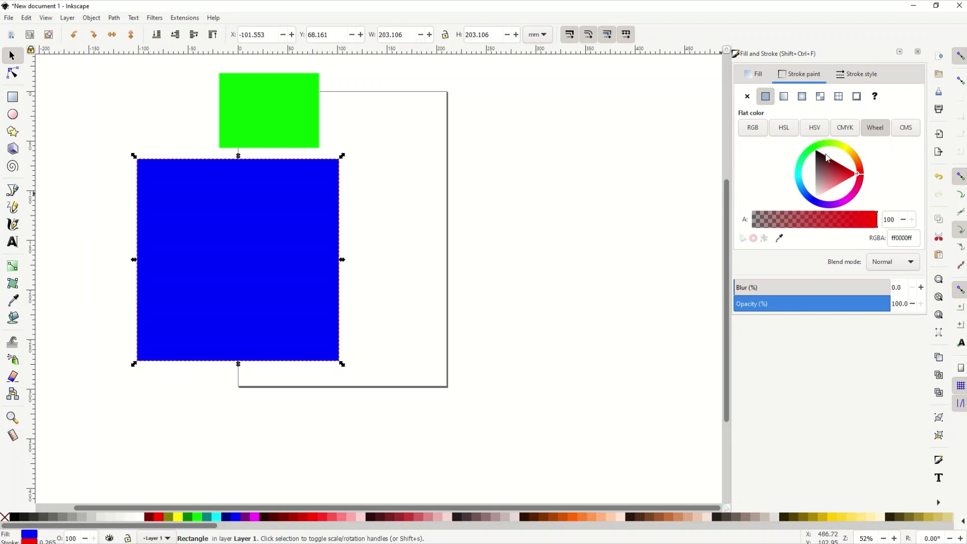
click(754, 74)
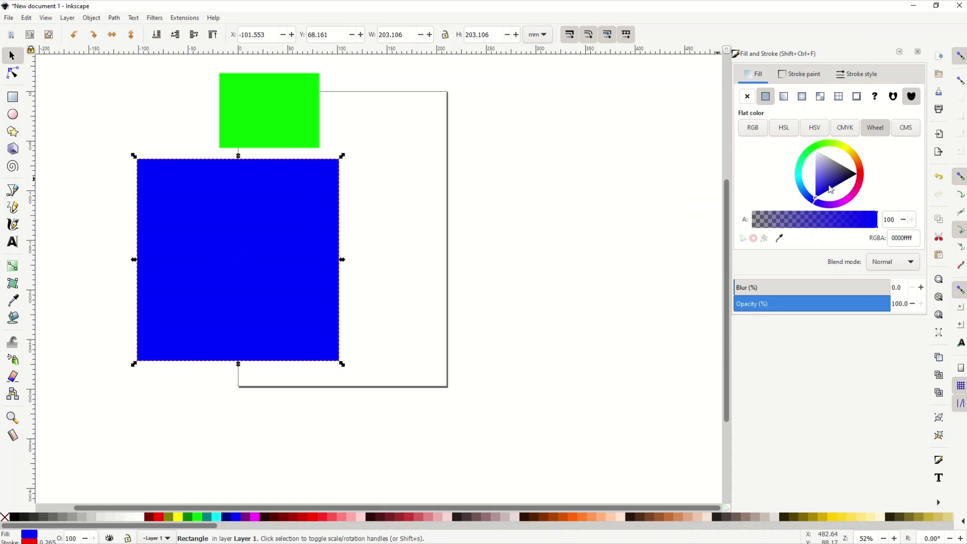
drag(832, 189, 806, 210)
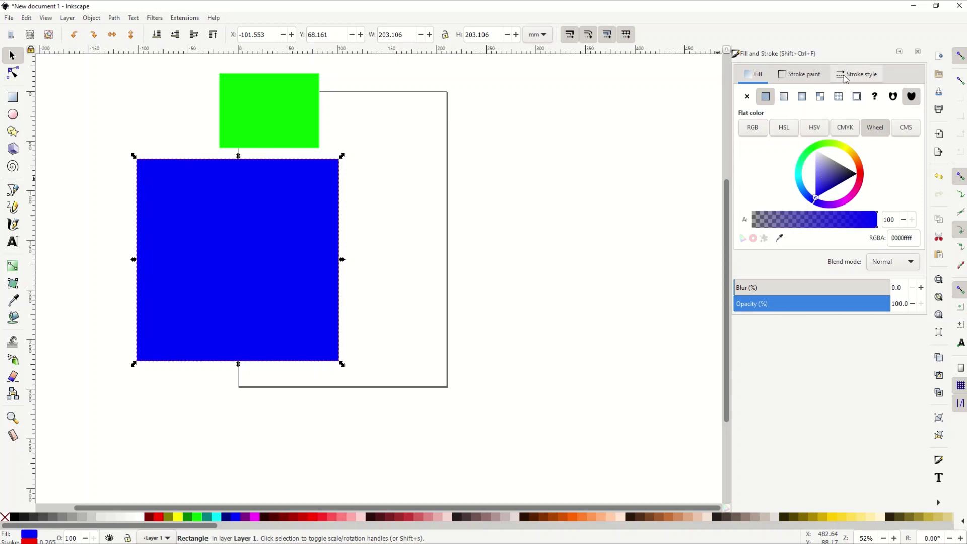
click(805, 76)
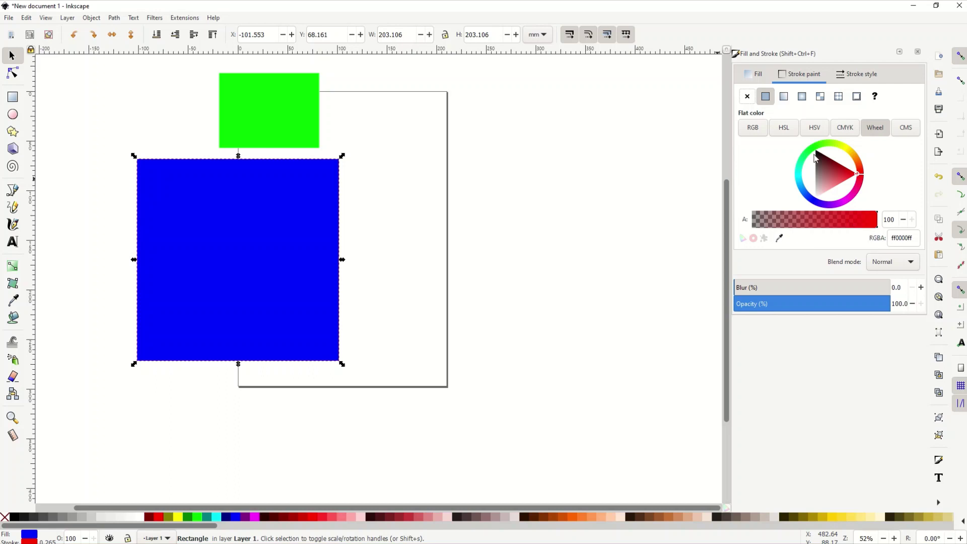
click(754, 74)
click(803, 74)
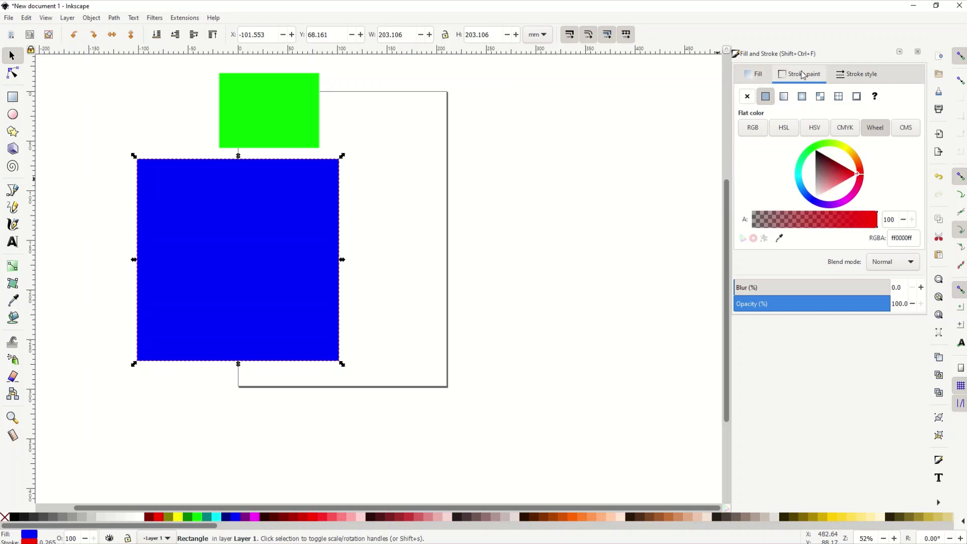
click(857, 75)
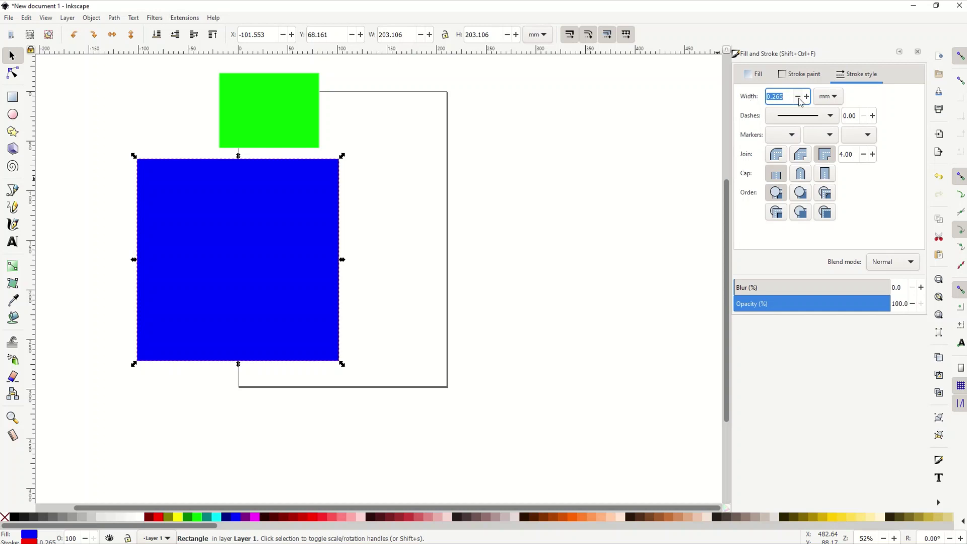
click(806, 98)
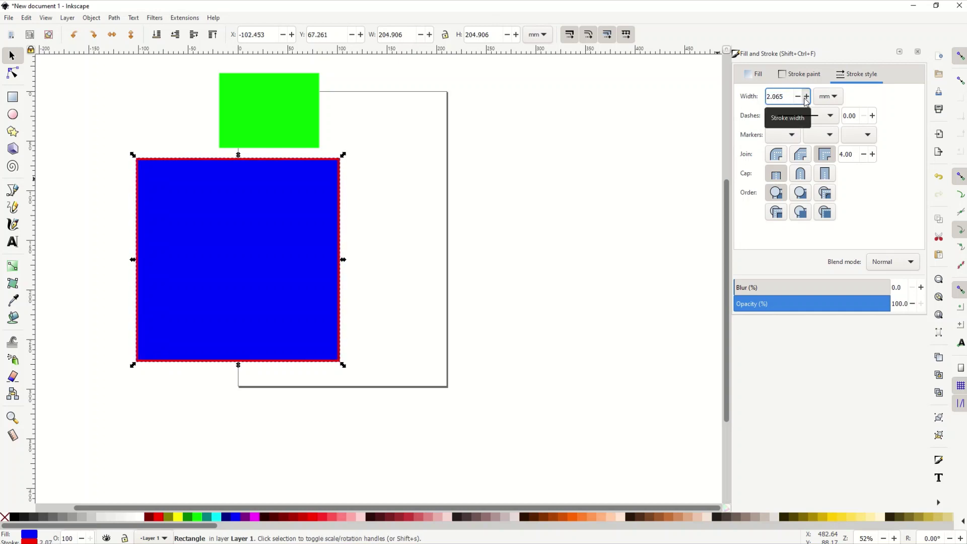
click(806, 97)
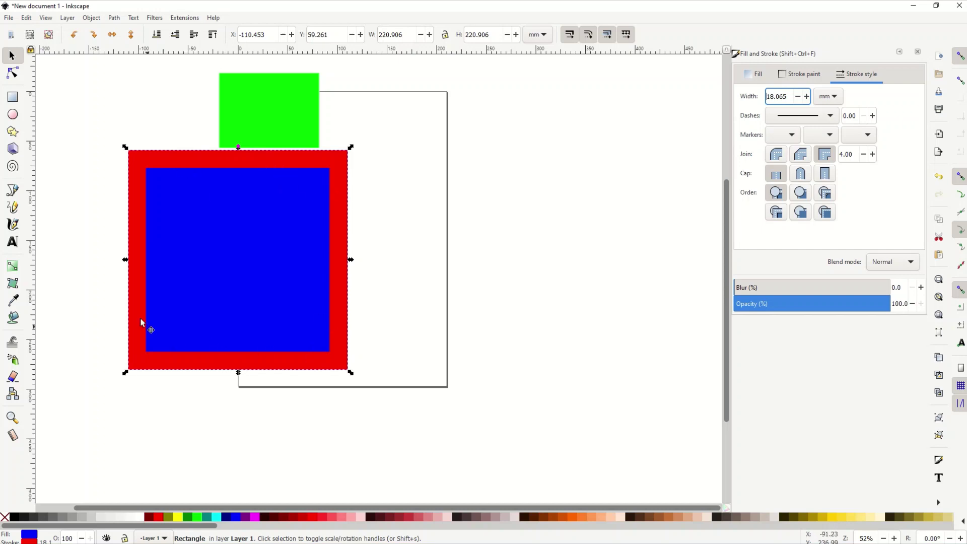
Change the square's border to black 000000ff and thin it to 5.265 mm
click(800, 74)
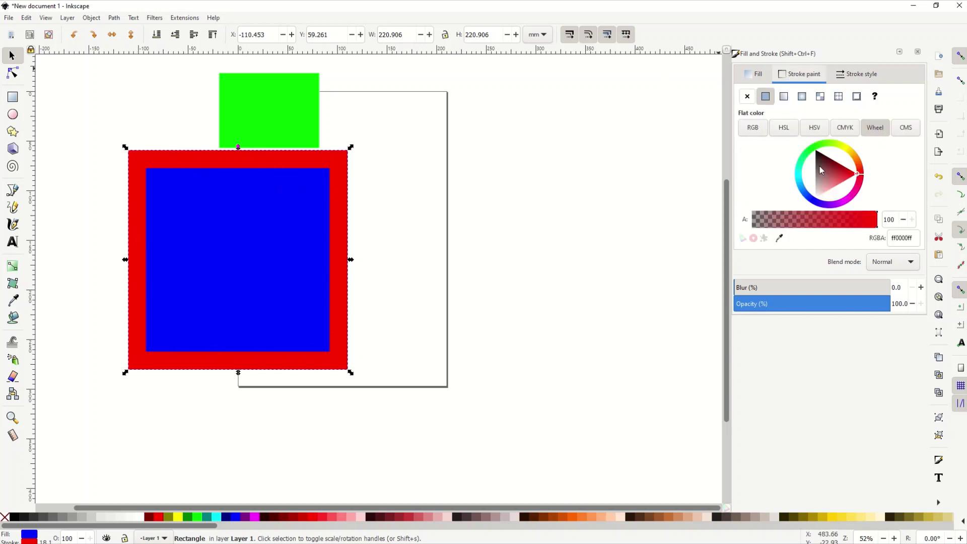
mouse_move(829, 173)
mouse_down()
mouse_move(815, 151)
mouse_move(820, 107)
mouse_up()
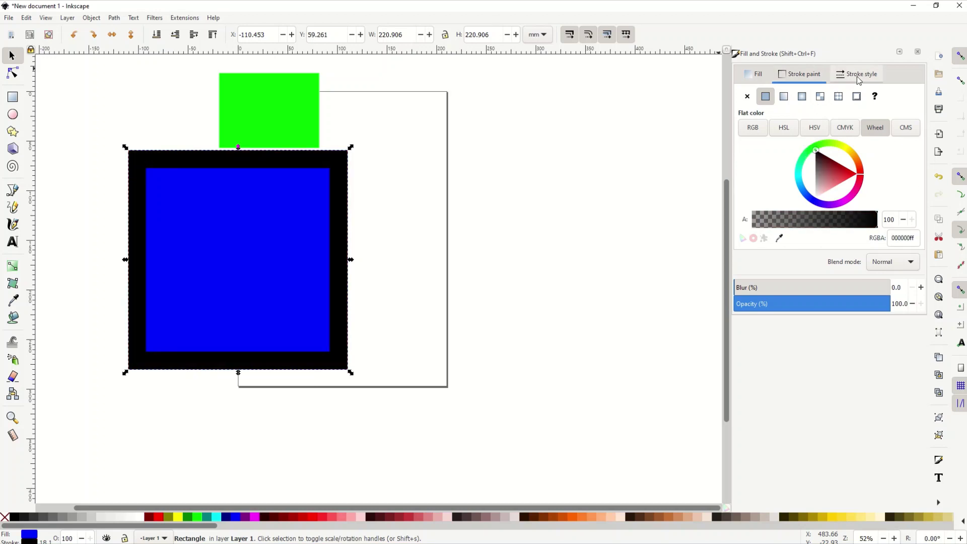
click(859, 80)
click(798, 96)
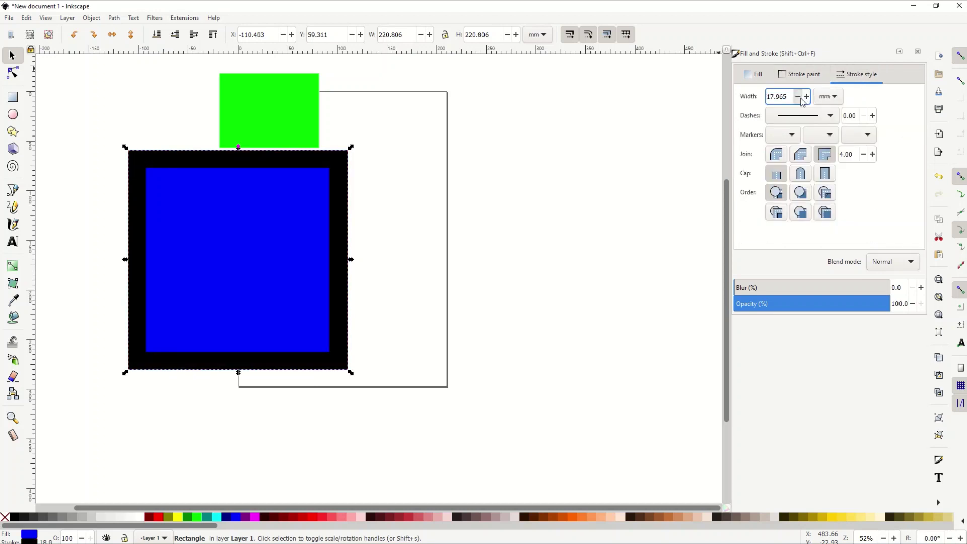
click(798, 96)
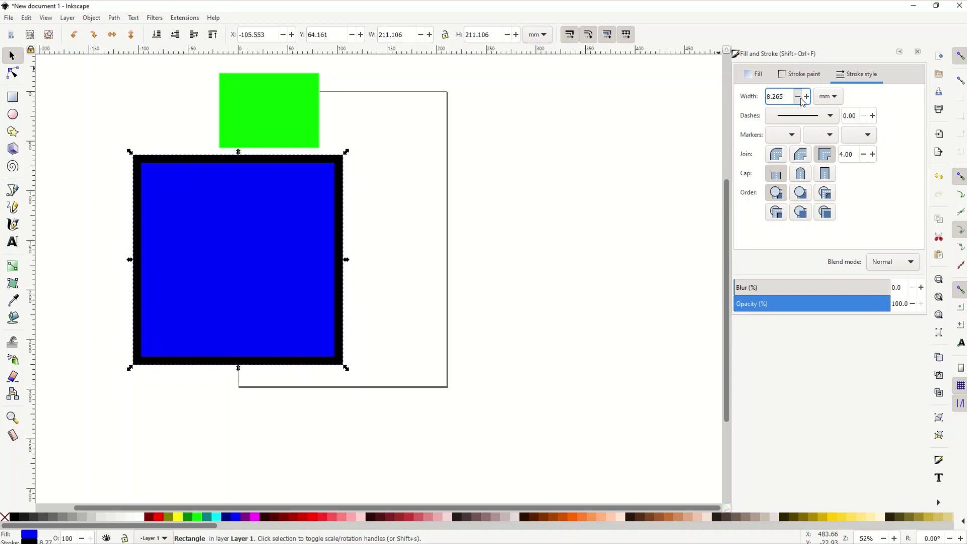
click(99, 121)
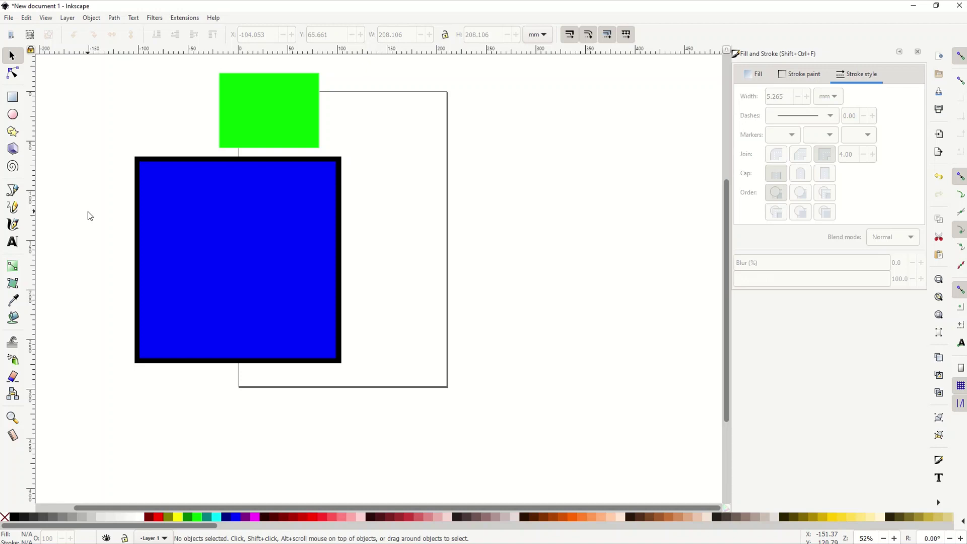
In a new document, draw an ellipse with radii 152.324 × 59.720 mm left of the page
key(ctrl+n)
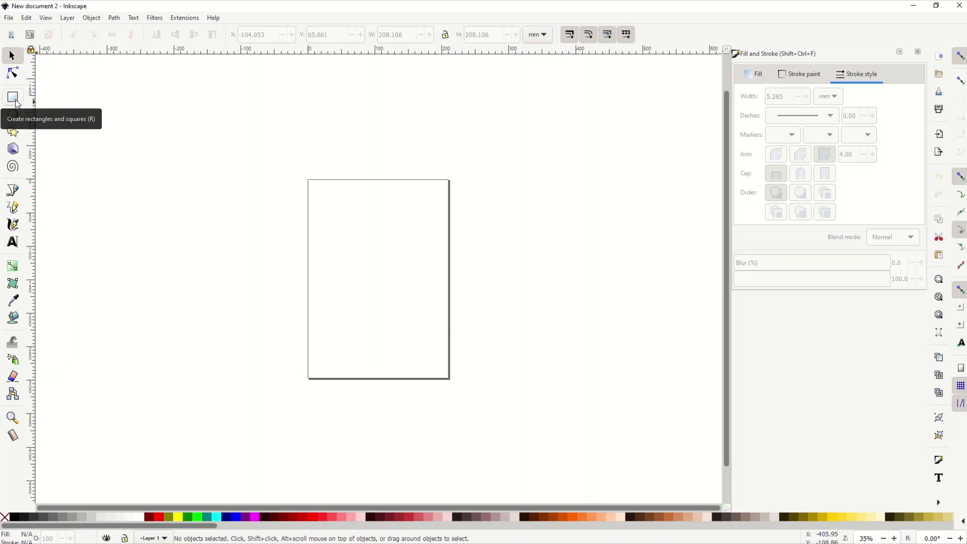
click(15, 116)
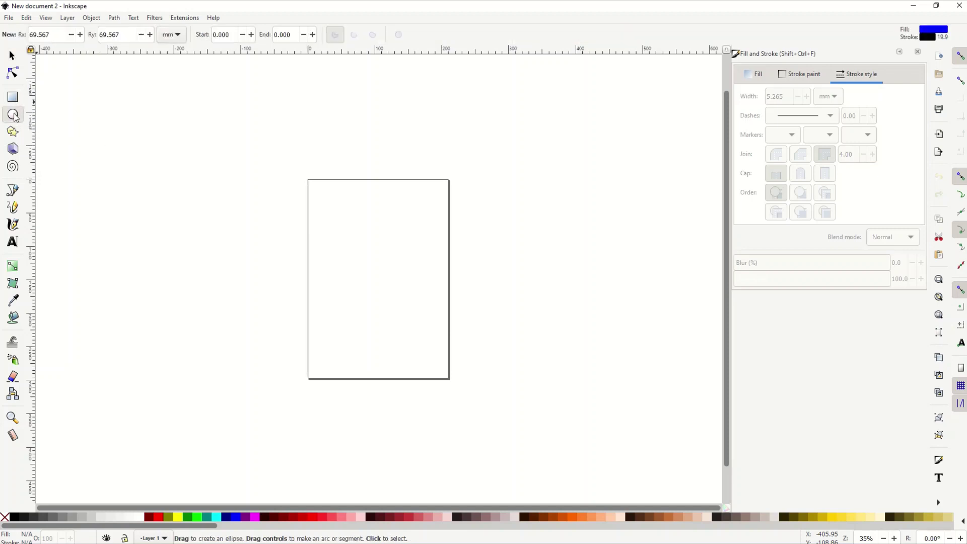
mouse_move(143, 145)
mouse_down()
mouse_move(192, 173)
mouse_move(334, 203)
mouse_move(250, 253)
mouse_move(146, 174)
mouse_move(327, 248)
mouse_move(293, 275)
mouse_move(323, 328)
mouse_move(167, 258)
mouse_move(249, 208)
mouse_move(350, 227)
mouse_up()
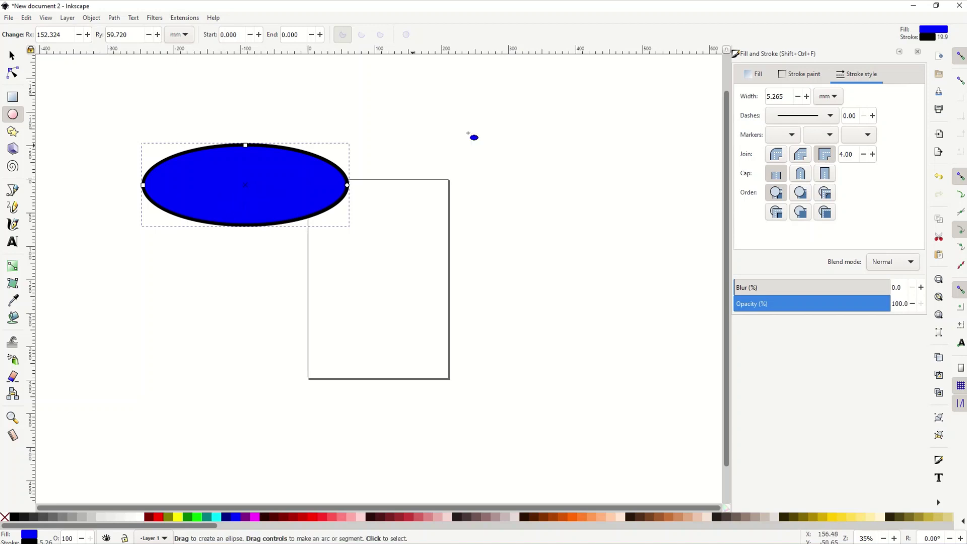
Fill the ellipse bright green and try no, flat black and linear gradient outlines
click(756, 75)
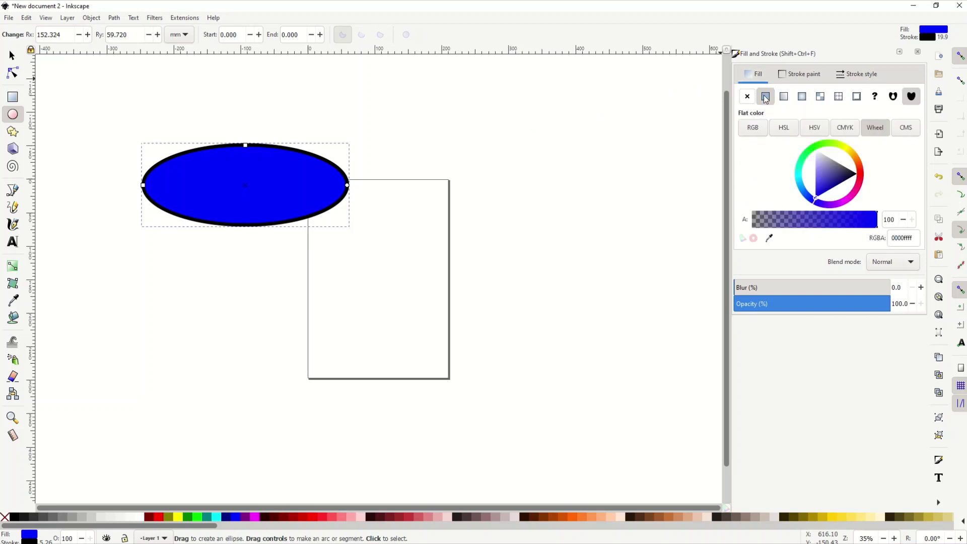
drag(827, 166, 813, 149)
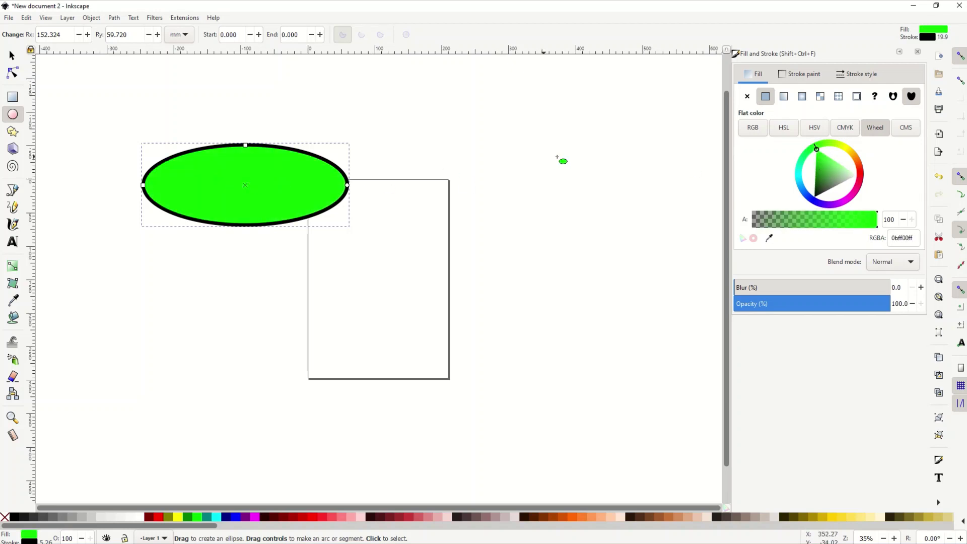
click(841, 79)
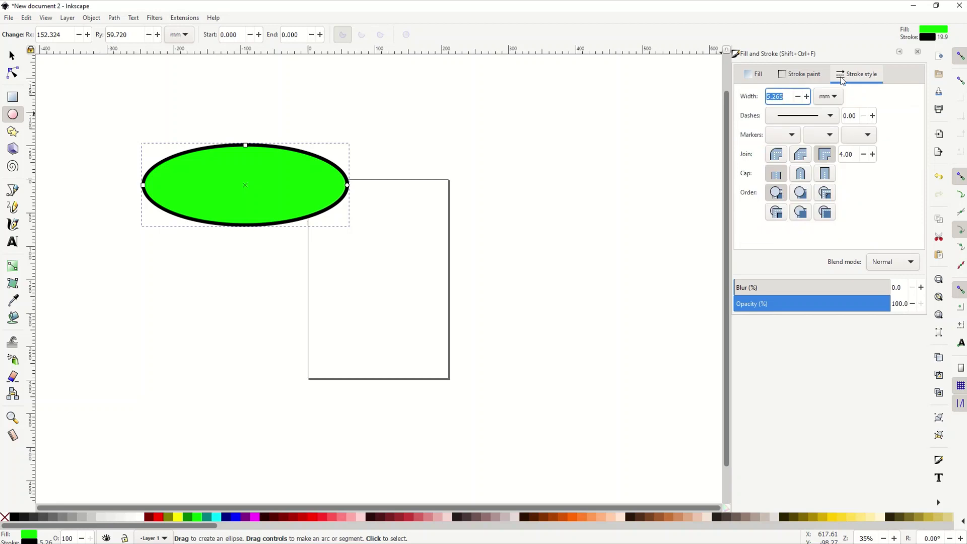
click(802, 75)
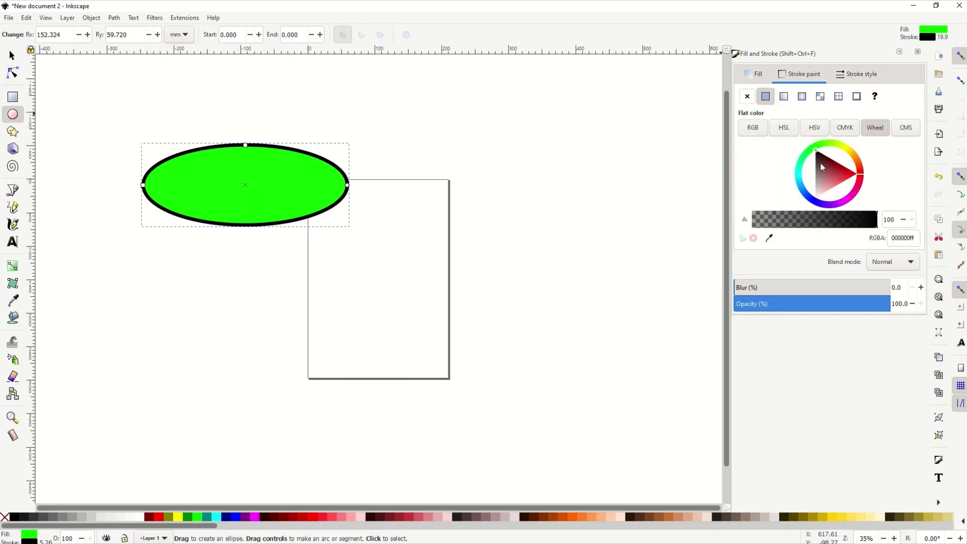
click(748, 97)
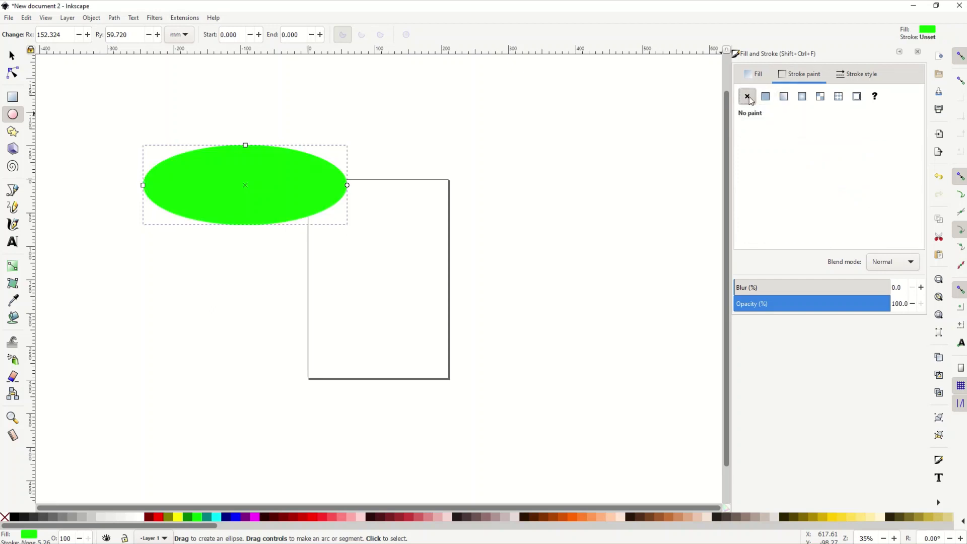
click(766, 99)
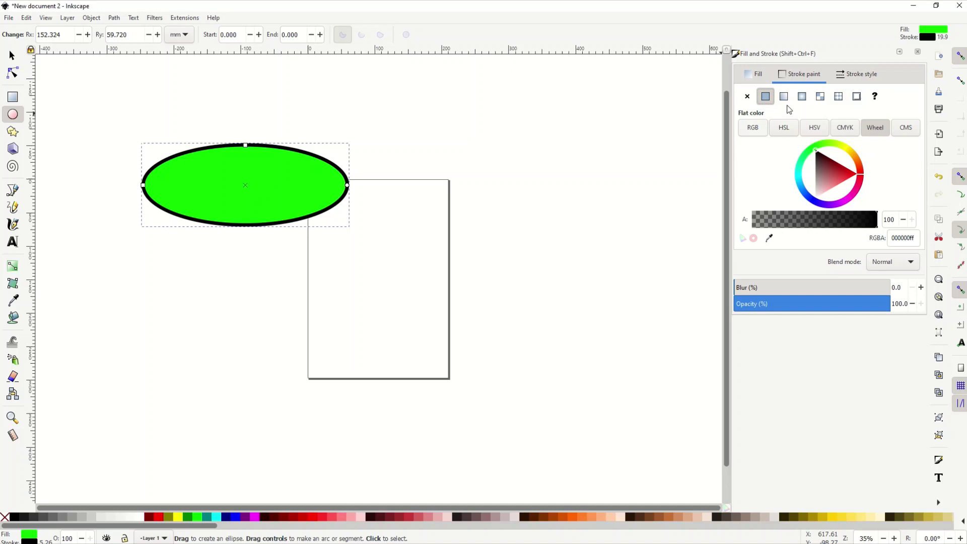
click(785, 99)
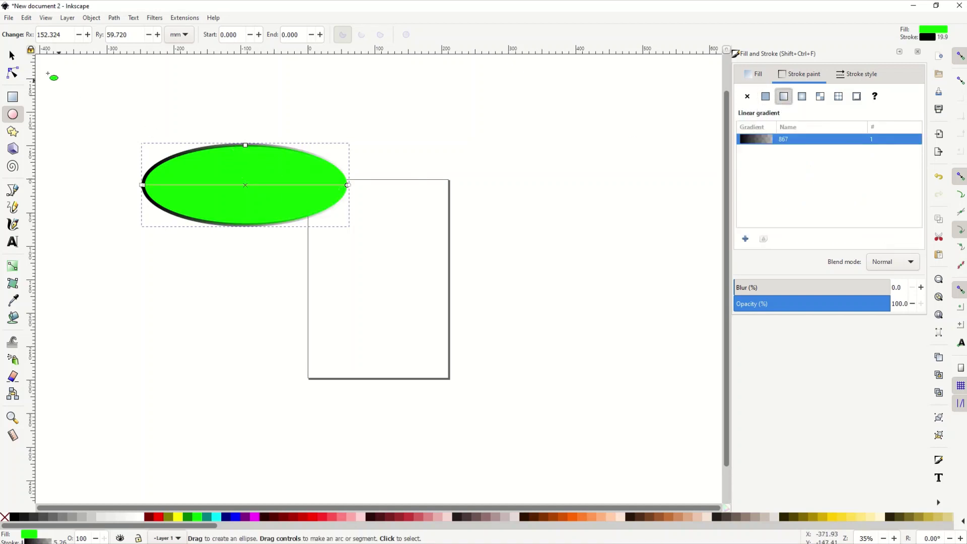
Enlarge the green ellipse to 477.267 × 335.904 mm and remove its outline
click(12, 55)
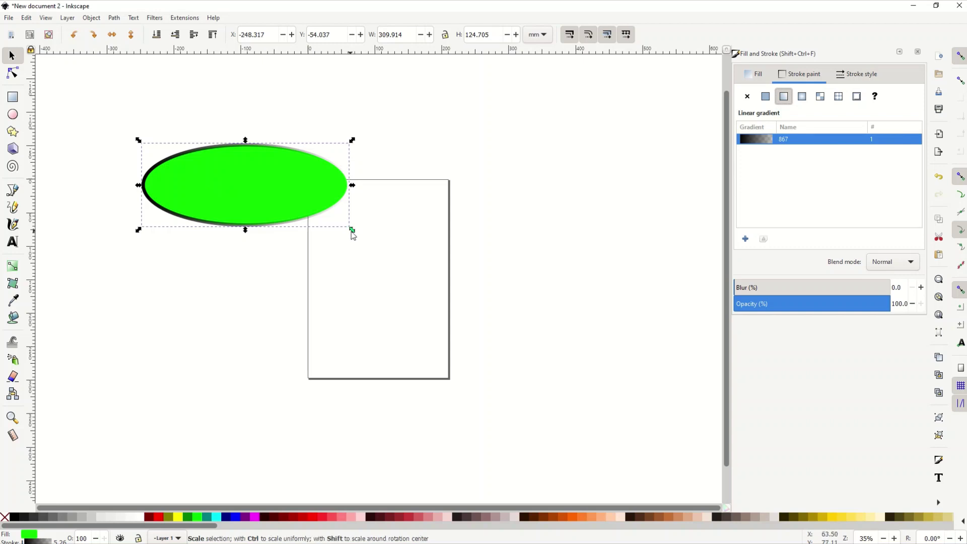
drag(352, 230, 409, 301)
drag(325, 255, 317, 298)
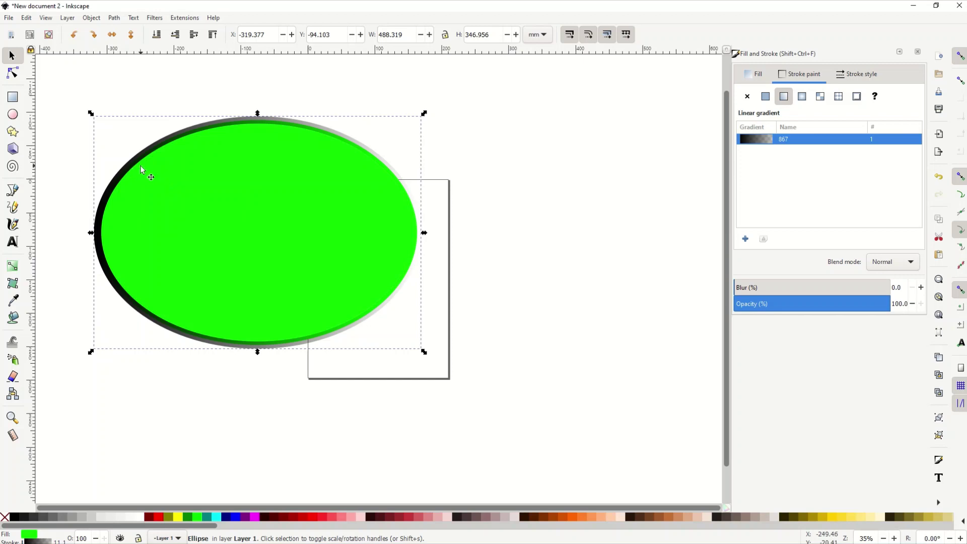
click(747, 97)
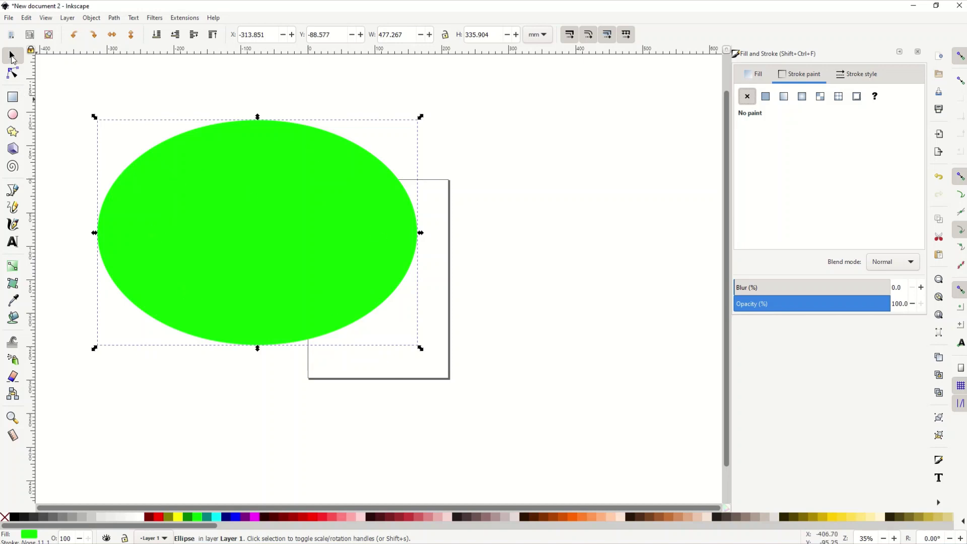
Move the ellipse right, draw a green circle to its left, and start New document 3
drag(255, 201, 480, 184)
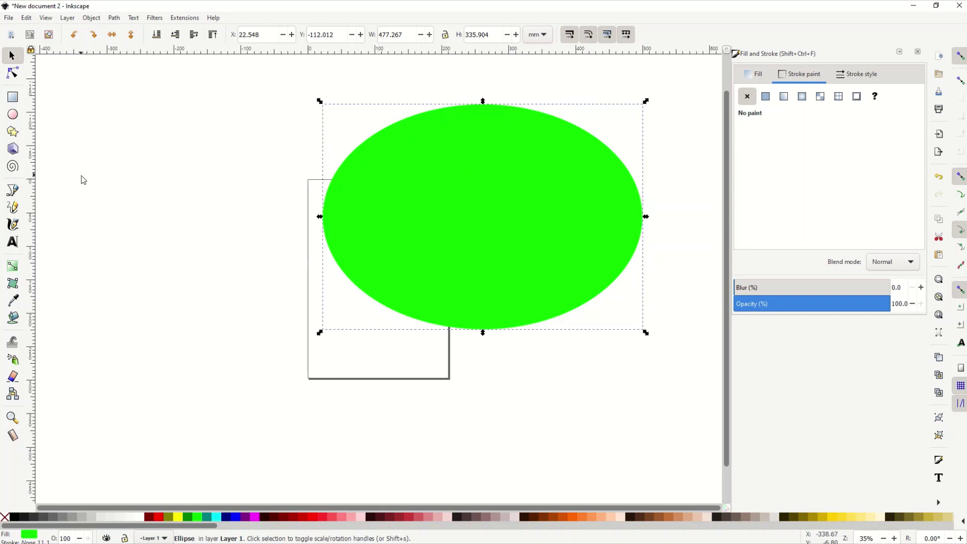
click(13, 114)
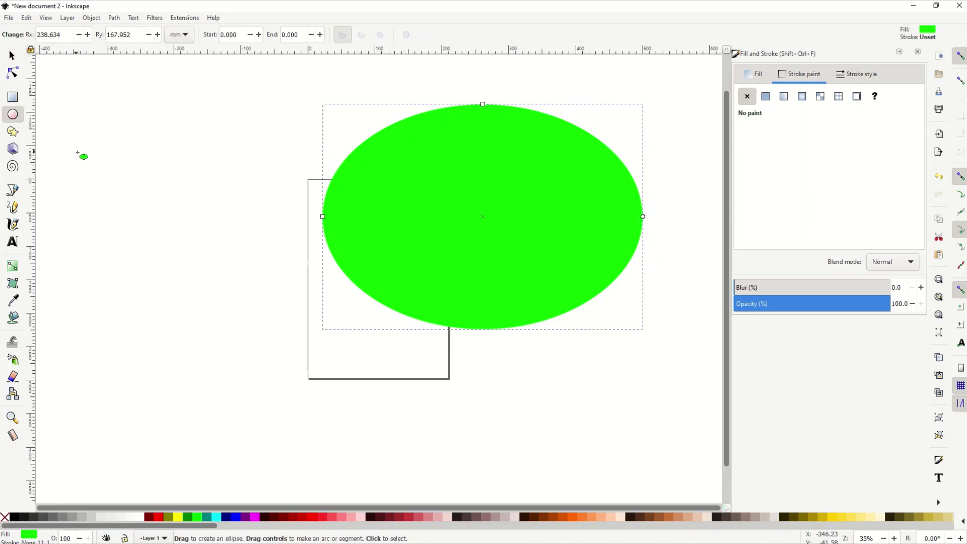
drag(94, 140, 347, 365)
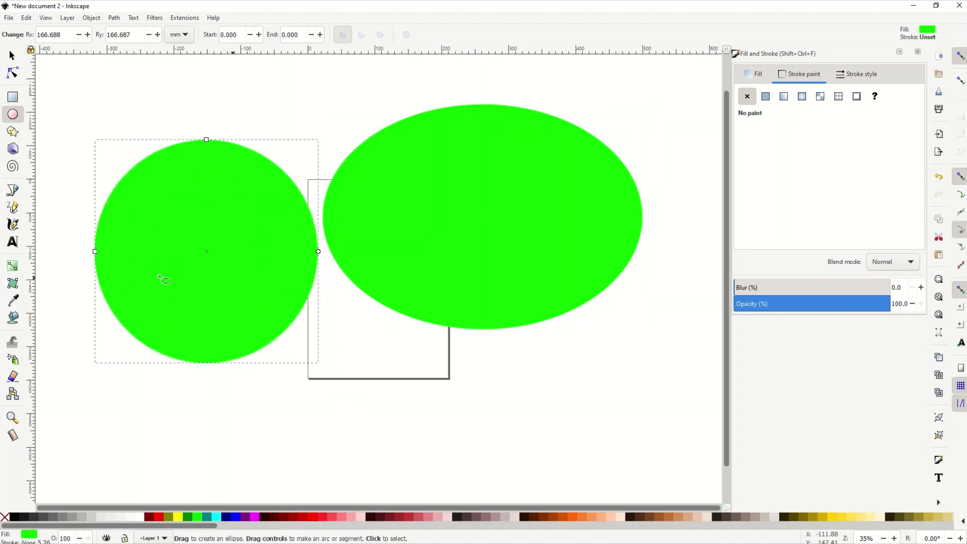
click(12, 55)
drag(168, 212, 141, 221)
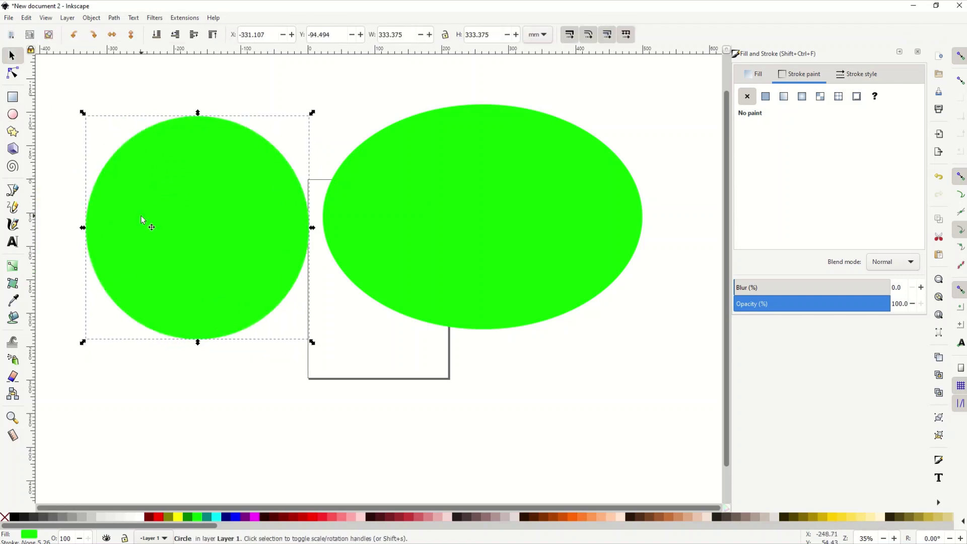
key(ctrl+n)
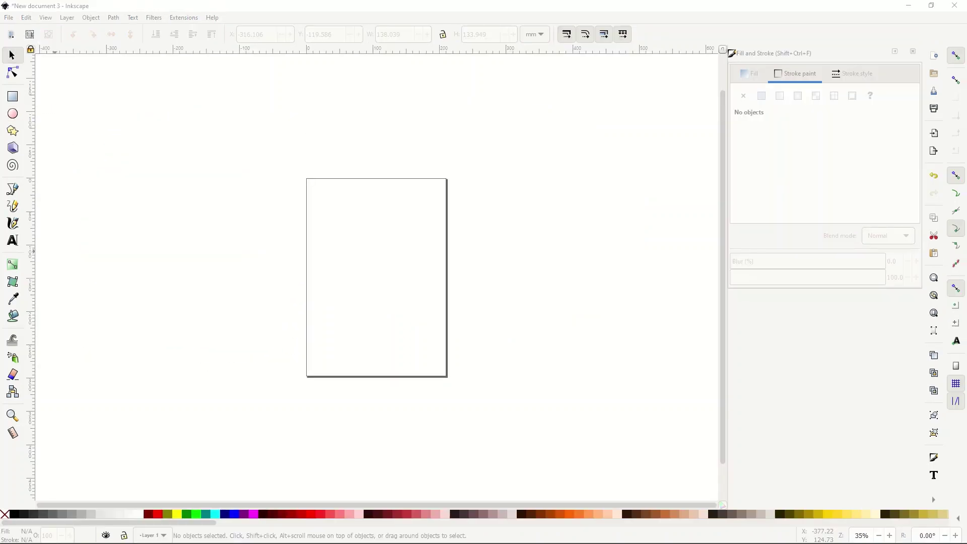
click(13, 132)
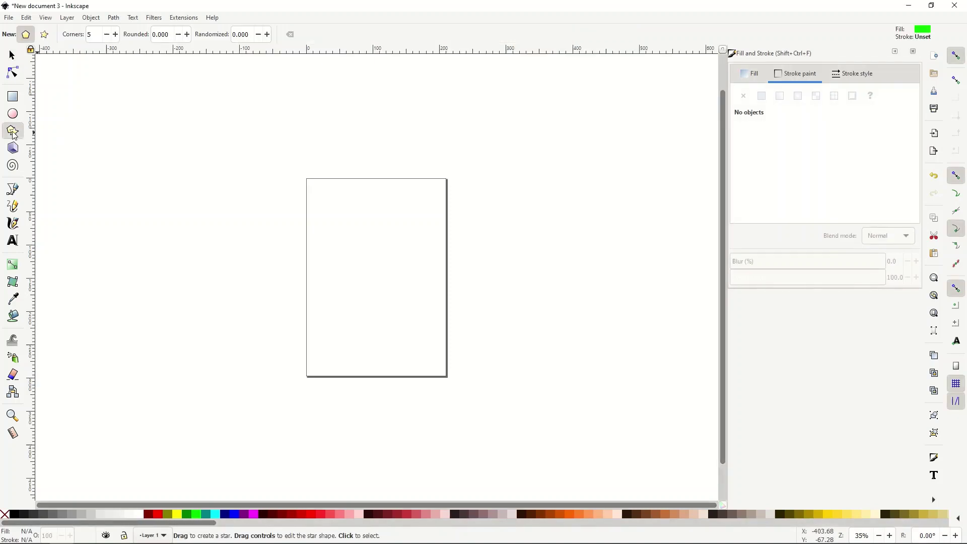
Draw a pentagon in regular polygon mode and fill it red
click(43, 39)
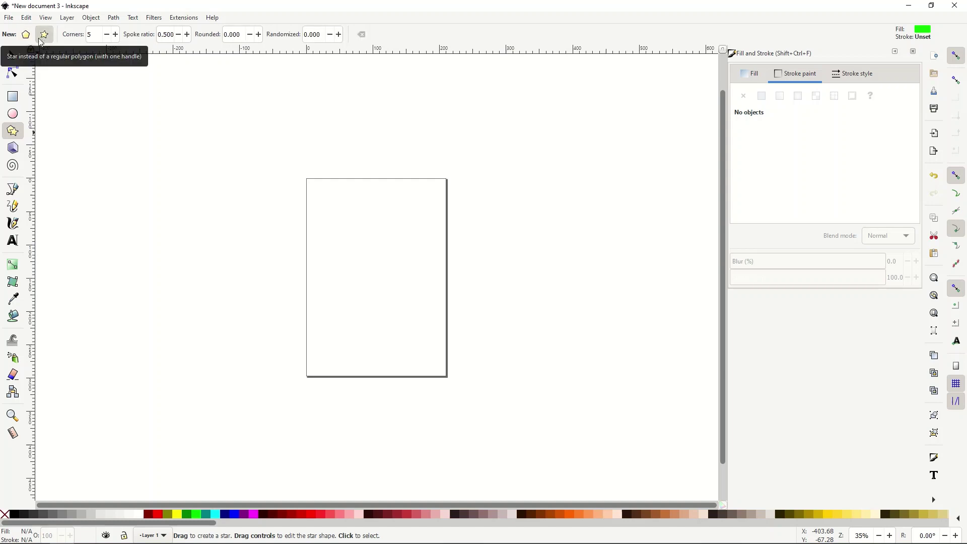
click(26, 35)
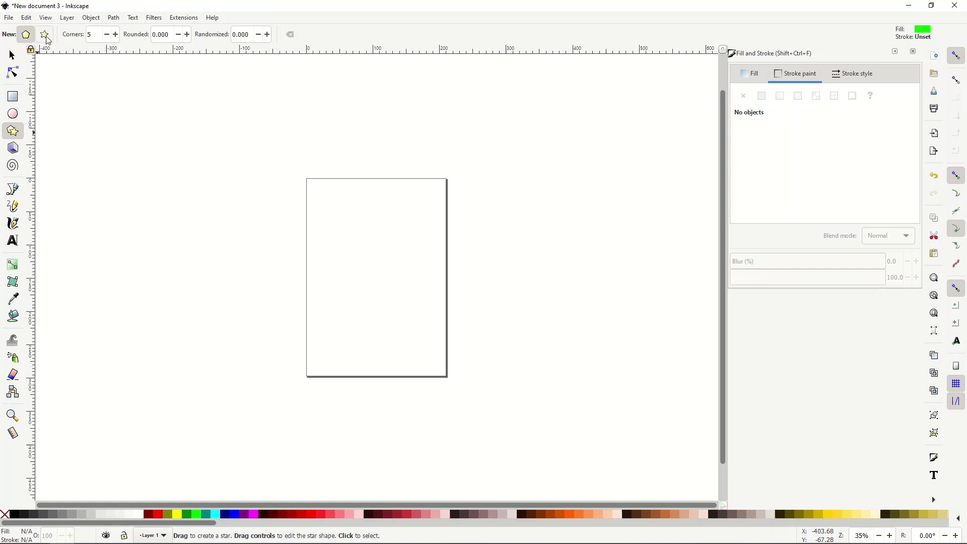
drag(125, 145, 193, 226)
click(14, 59)
click(225, 511)
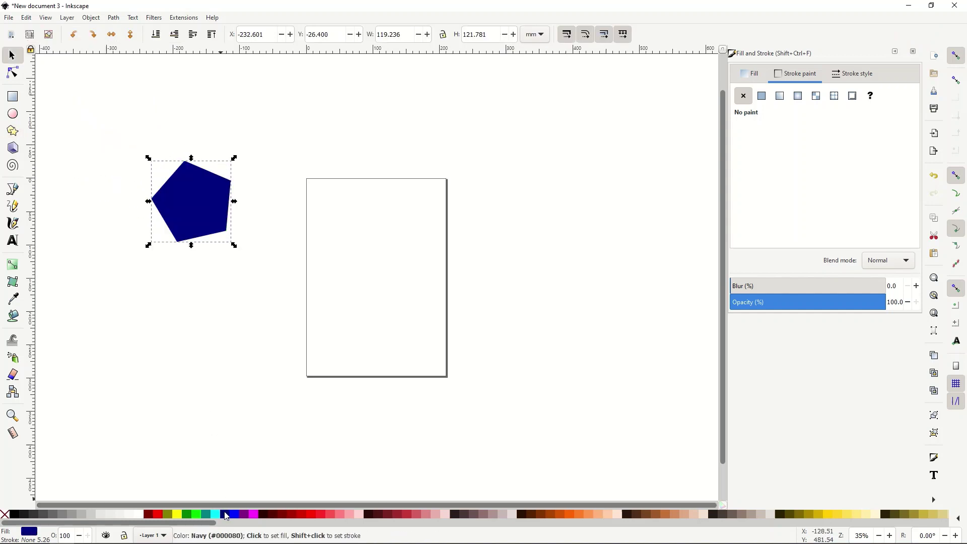
click(407, 515)
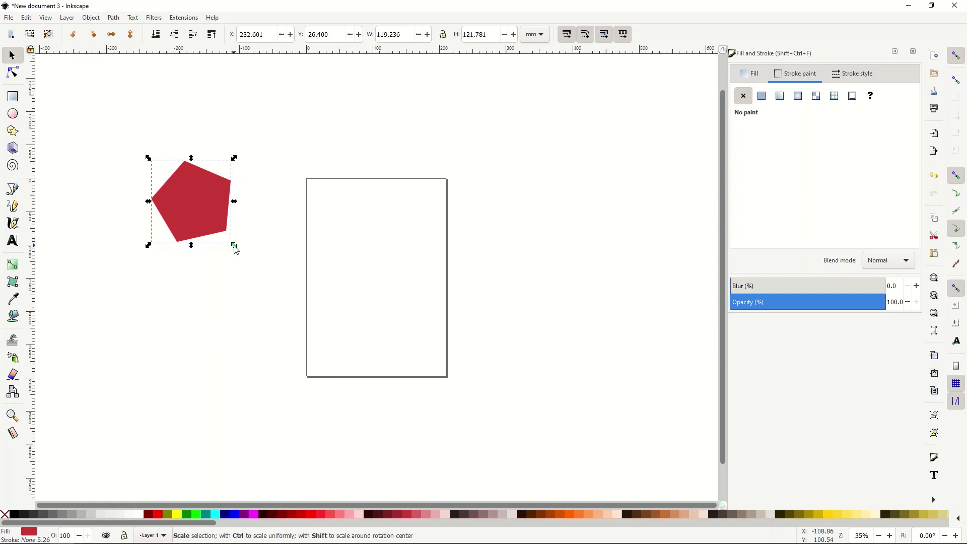
Scale the red pentagon to 384.814 × 345.543 mm, undoing an accidental squeeze
drag(235, 247, 474, 399)
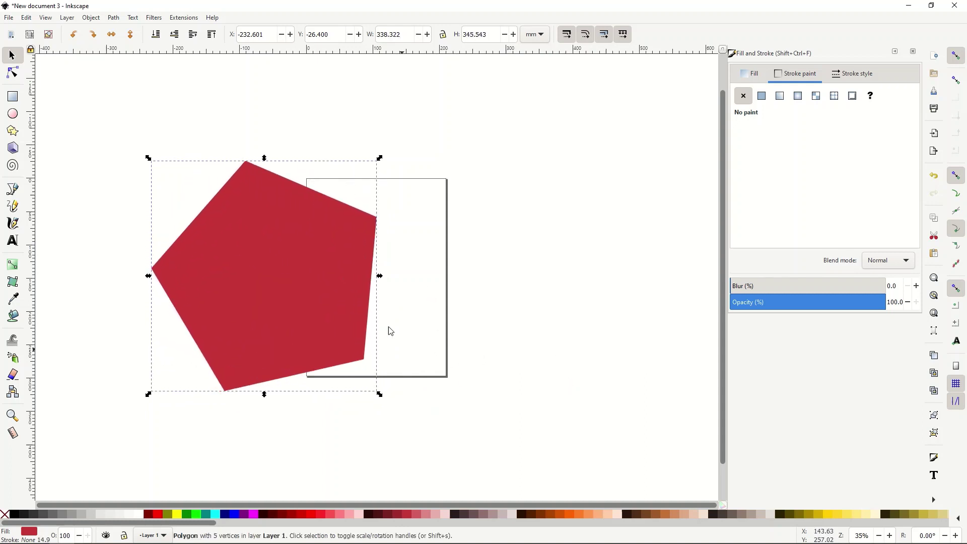
drag(381, 282, 409, 300)
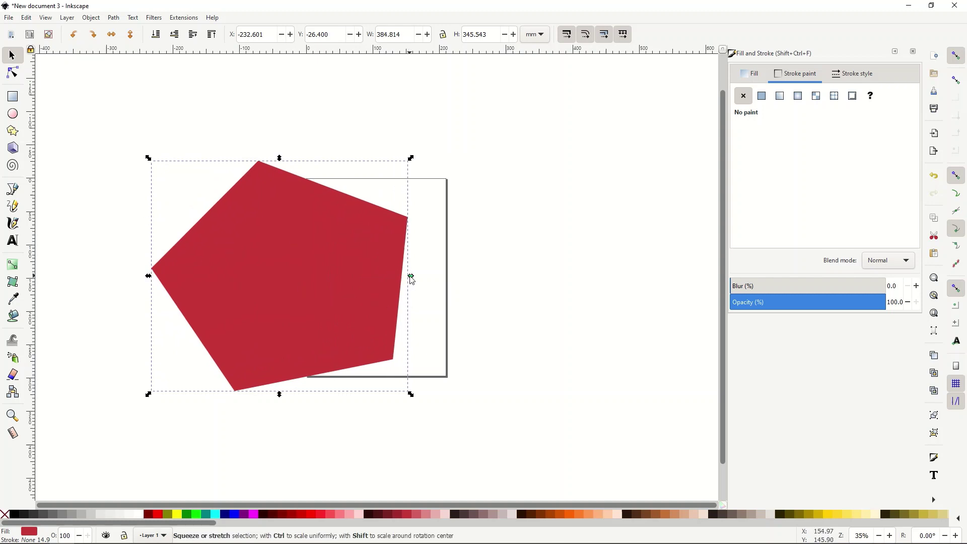
drag(411, 278, 236, 277)
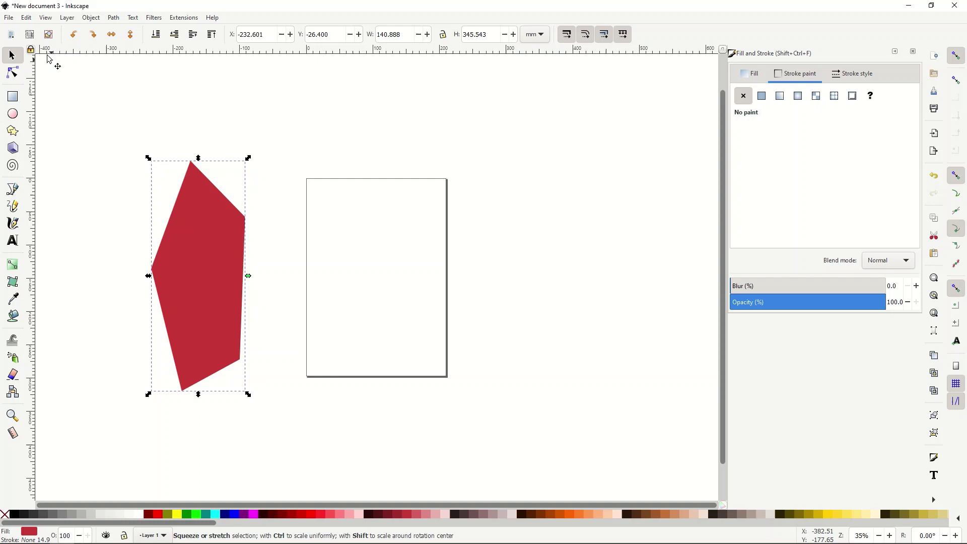
click(27, 21)
click(29, 31)
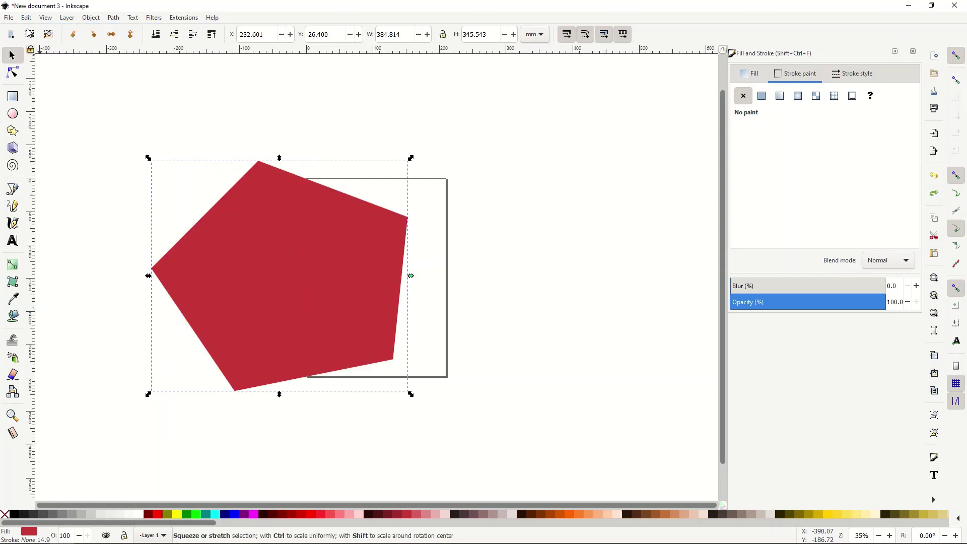
Review the undo history, then delete the red pentagon
click(25, 18)
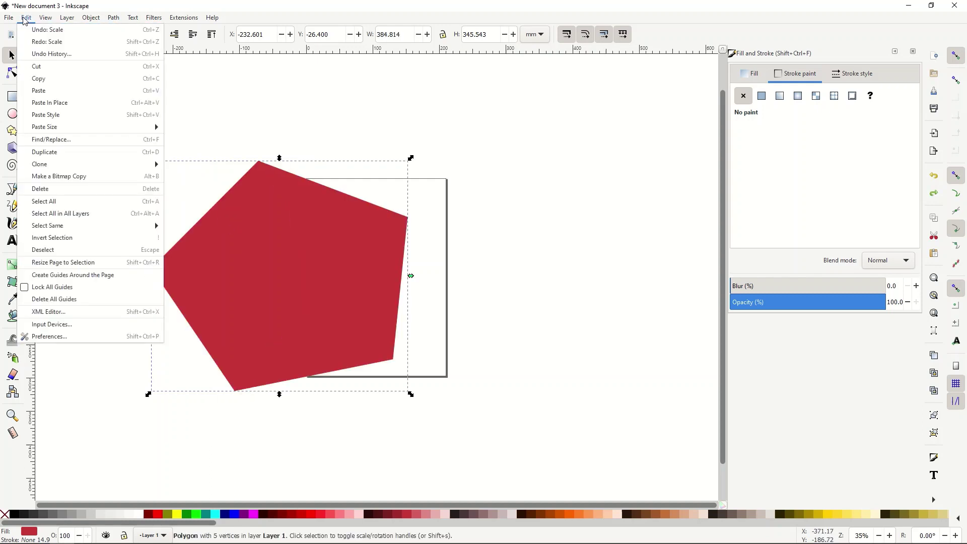
click(38, 54)
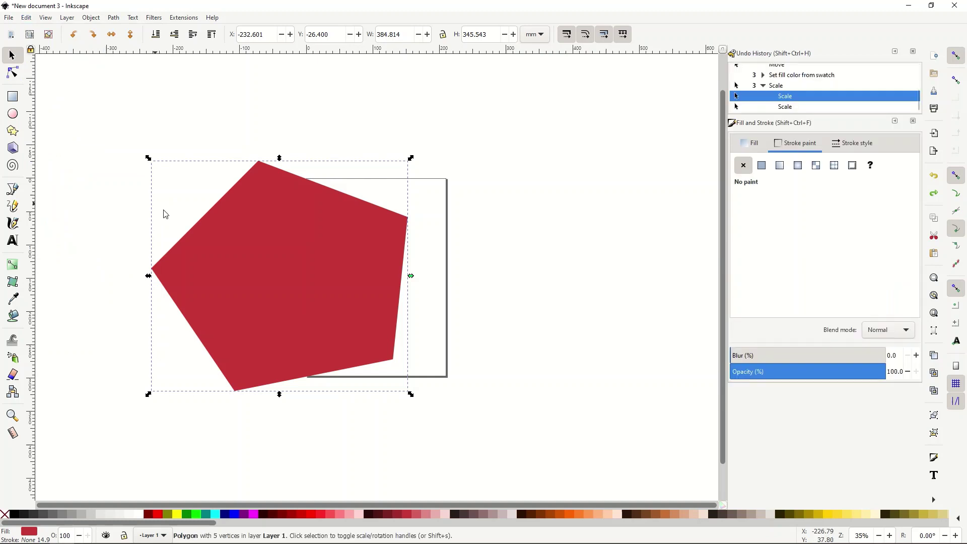
click(663, 199)
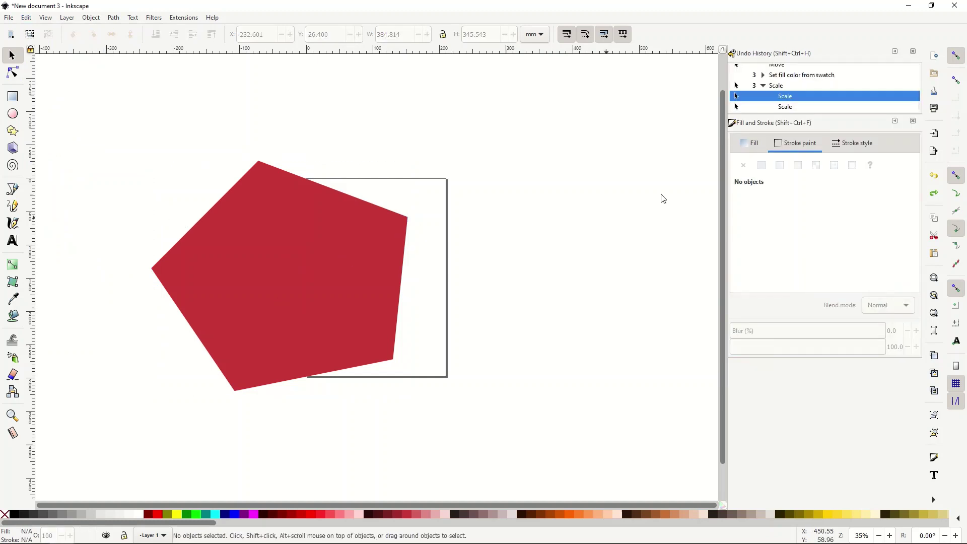
scroll(786, 103, up, 3)
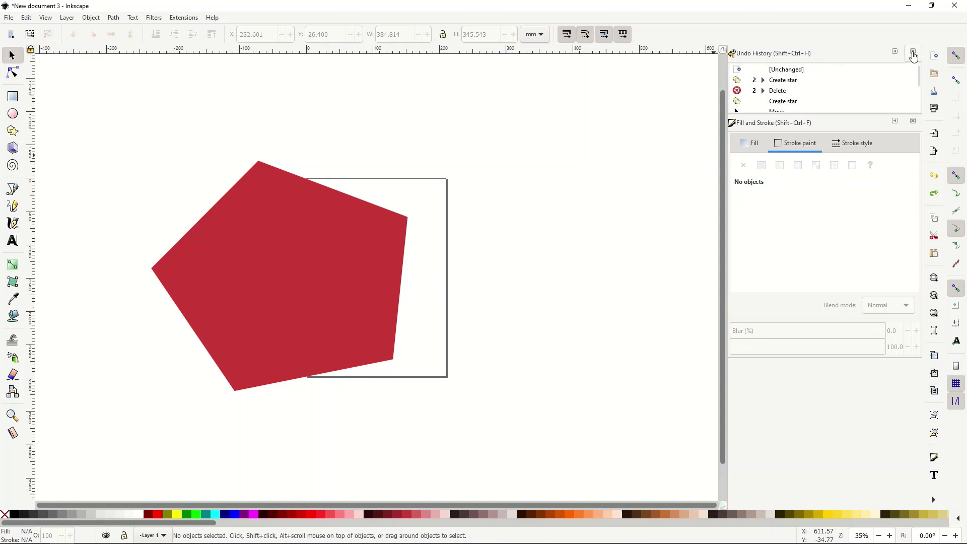
click(913, 53)
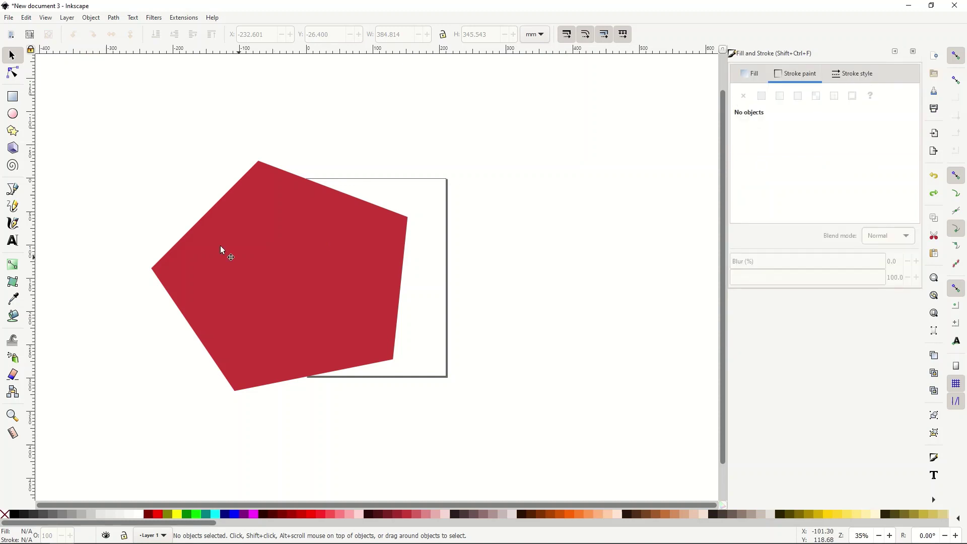
click(205, 247)
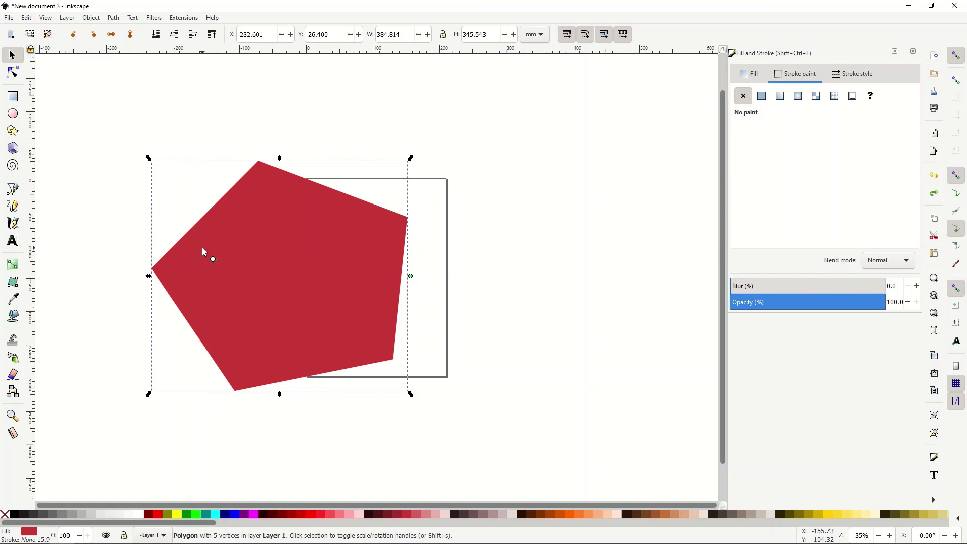
key(Delete)
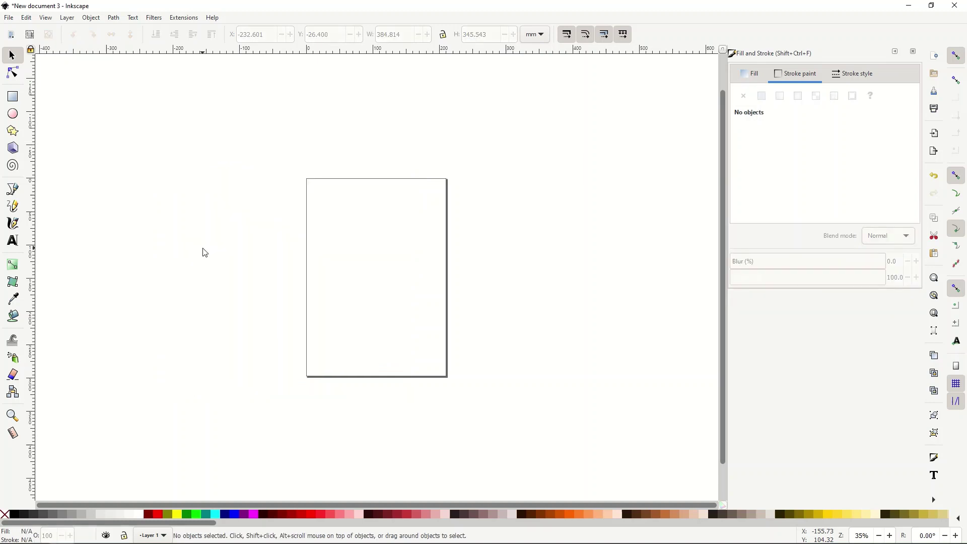
Draw a regular 329.062 mm pentagon, fill it bright green and move it over the page's upper-right edge
click(15, 132)
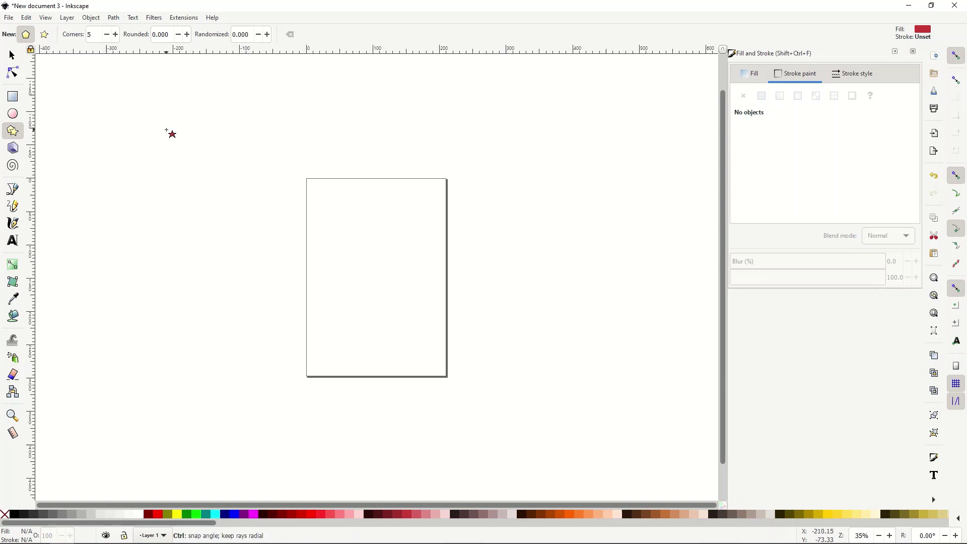
mouse_move(166, 133)
mouse_down()
mouse_move(264, 246)
mouse_move(219, 218)
mouse_move(269, 214)
mouse_move(248, 212)
mouse_up()
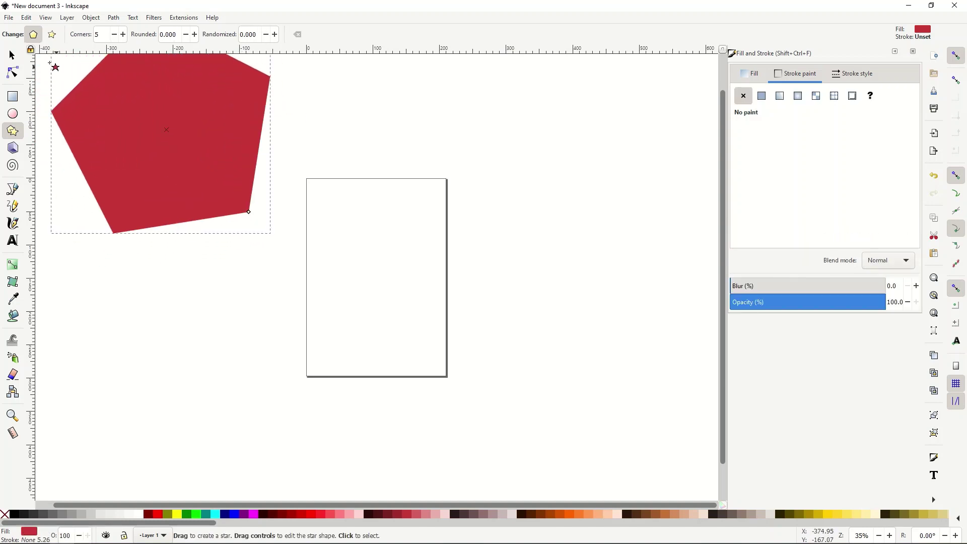
click(12, 54)
drag(109, 112, 308, 262)
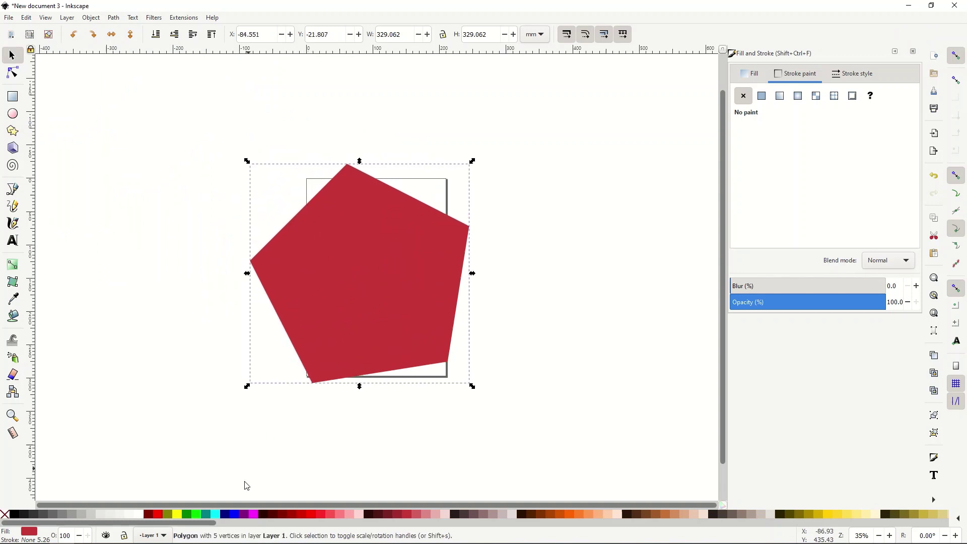
click(216, 514)
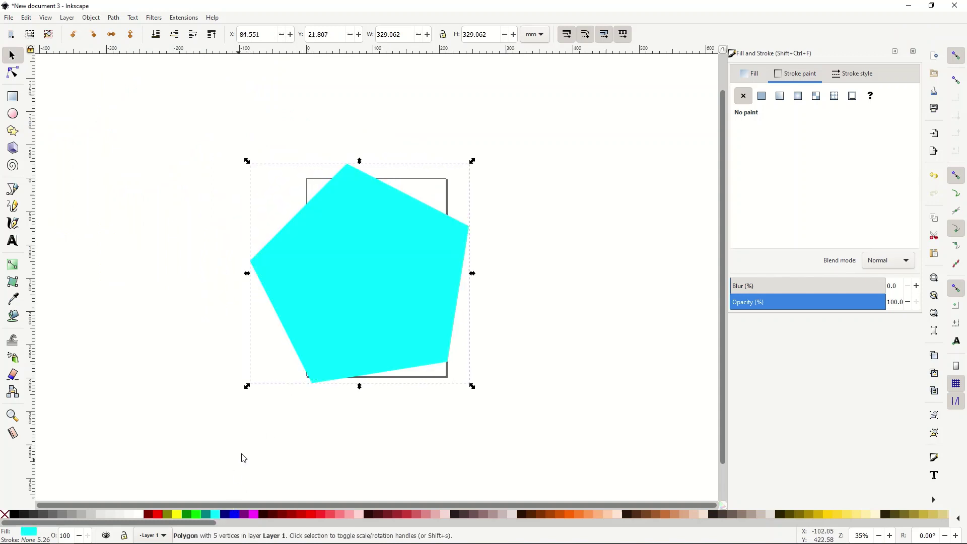
click(178, 514)
click(196, 514)
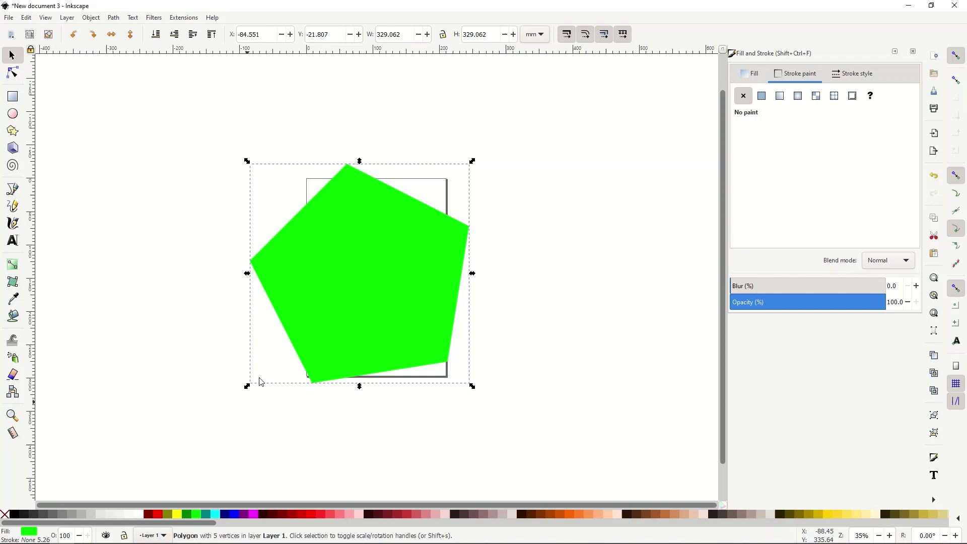
drag(319, 319, 502, 251)
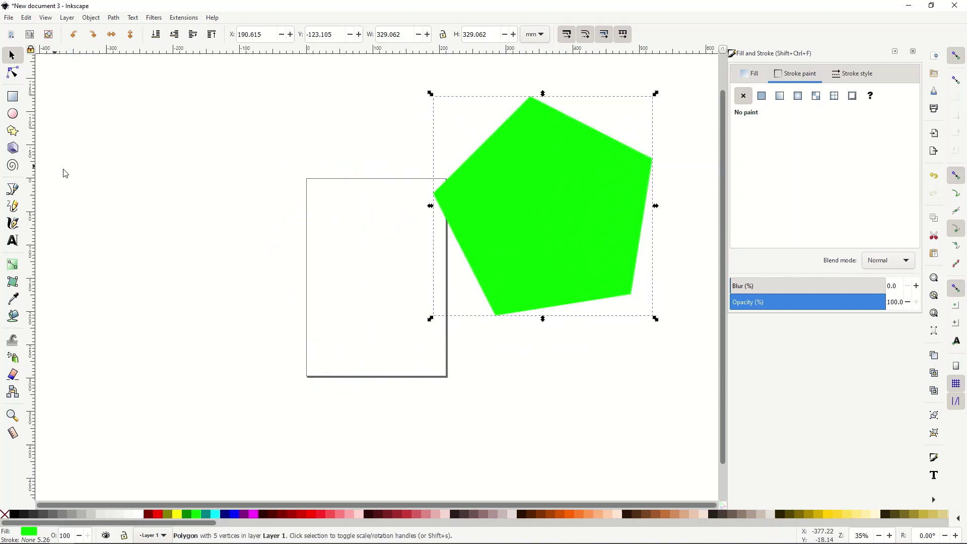
click(15, 132)
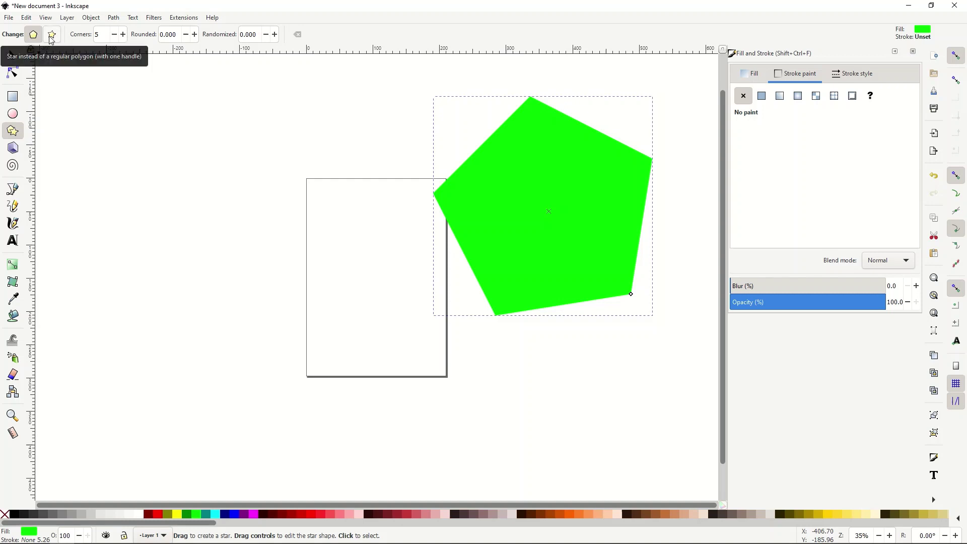
Draw a five-point star in star mode and place it over the page's left edge
click(52, 35)
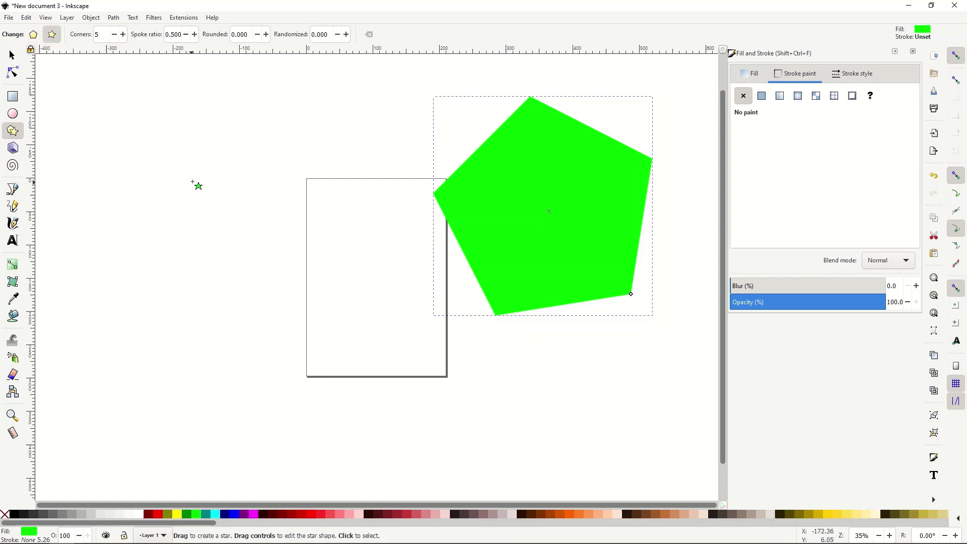
drag(192, 182, 342, 346)
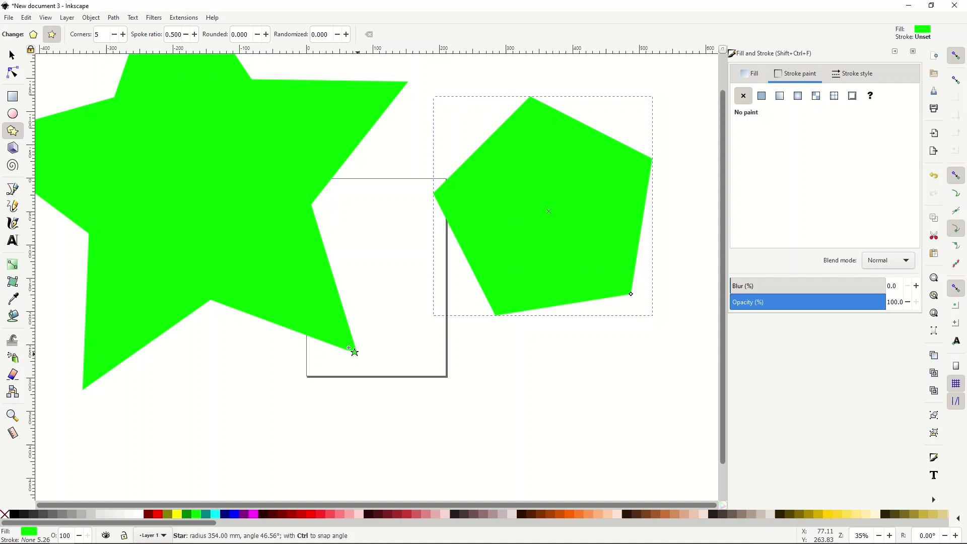
drag(355, 351, 261, 273)
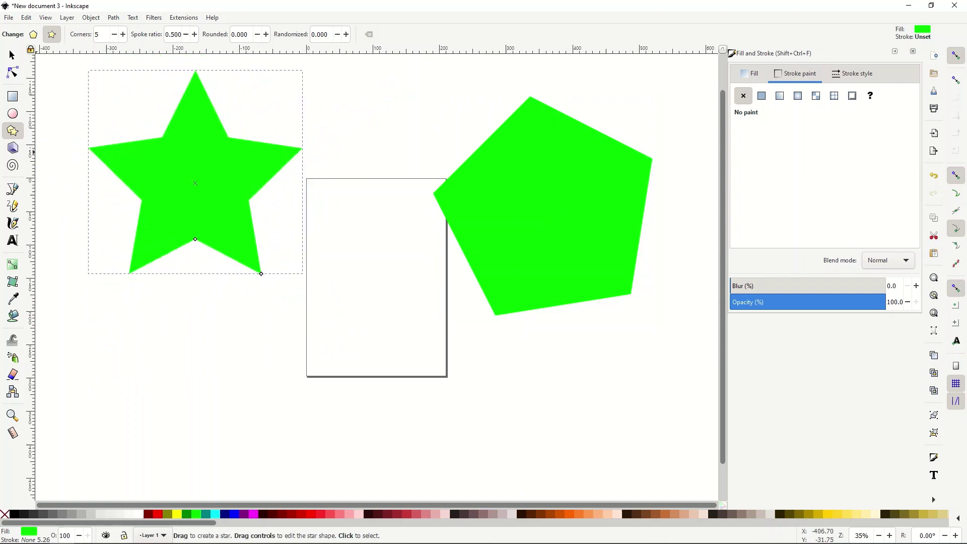
click(12, 55)
drag(140, 171, 187, 261)
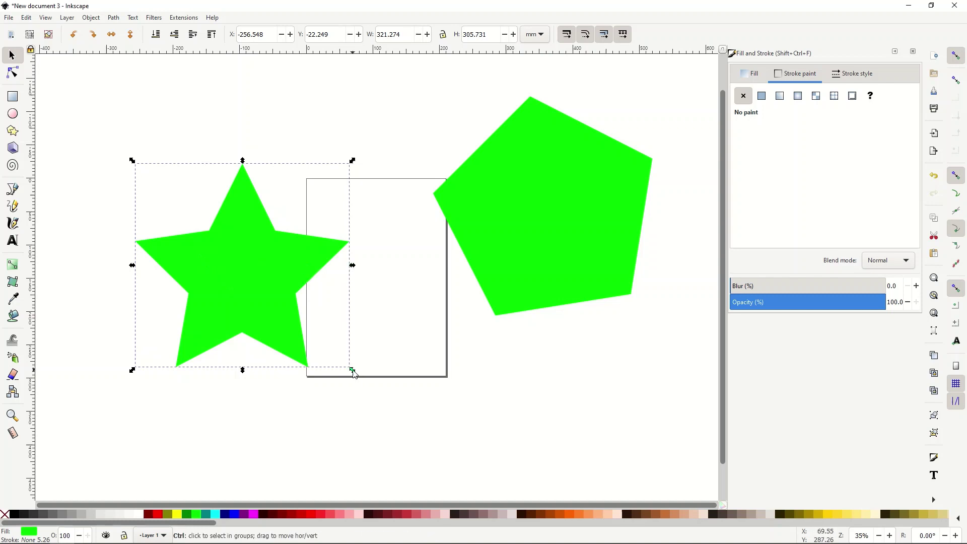
mouse_move(351, 370)
mouse_down()
mouse_move(361, 384)
mouse_move(358, 376)
mouse_up()
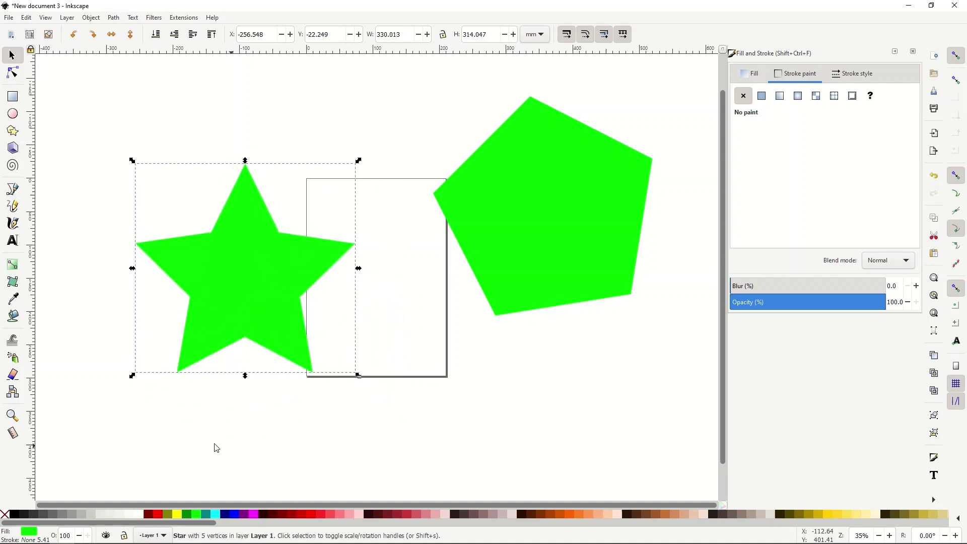
Fill the star yellow and move it onto the green pentagon's lower half
click(177, 514)
drag(211, 328, 500, 360)
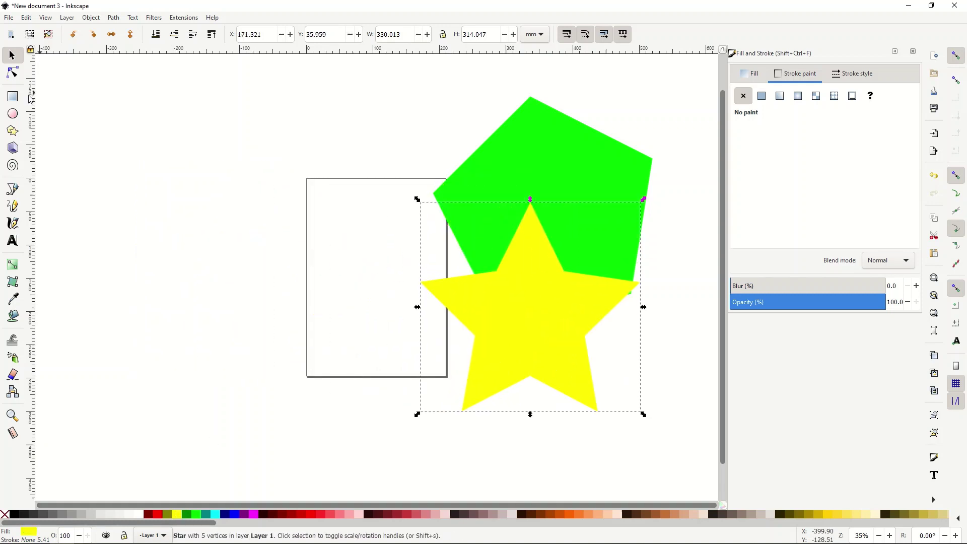
click(12, 131)
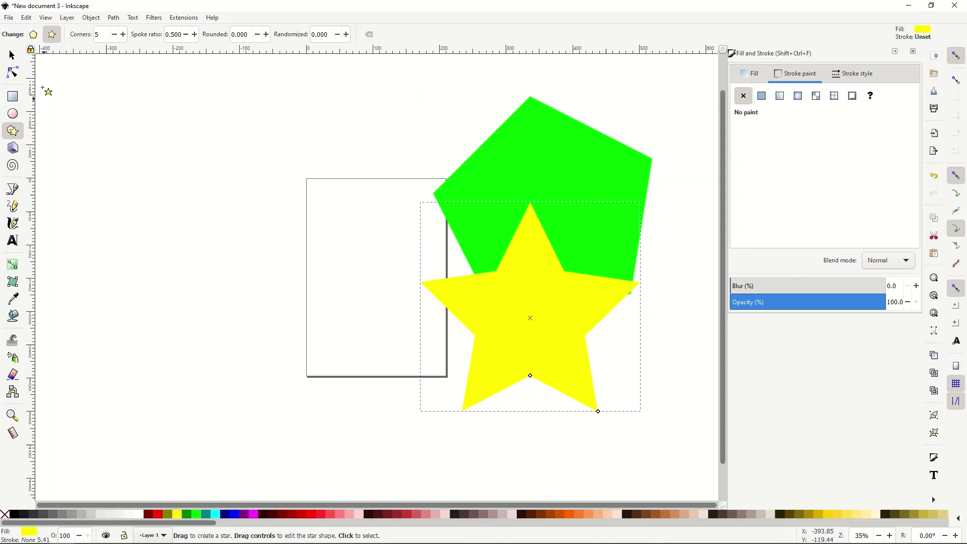
Raise the yellow star to 8 corners and draw a larger eight-point star at upper left
click(123, 34)
click(123, 35)
click(123, 34)
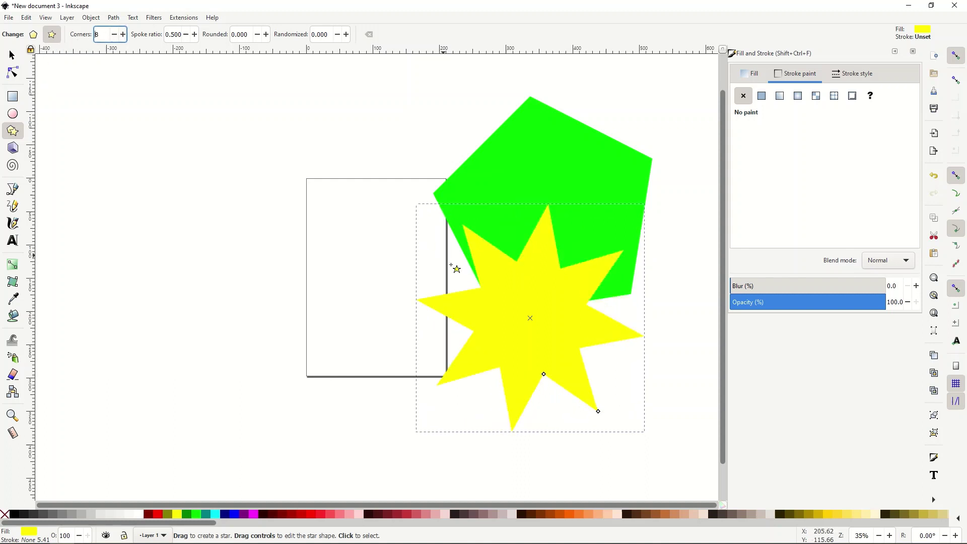
drag(481, 305, 328, 222)
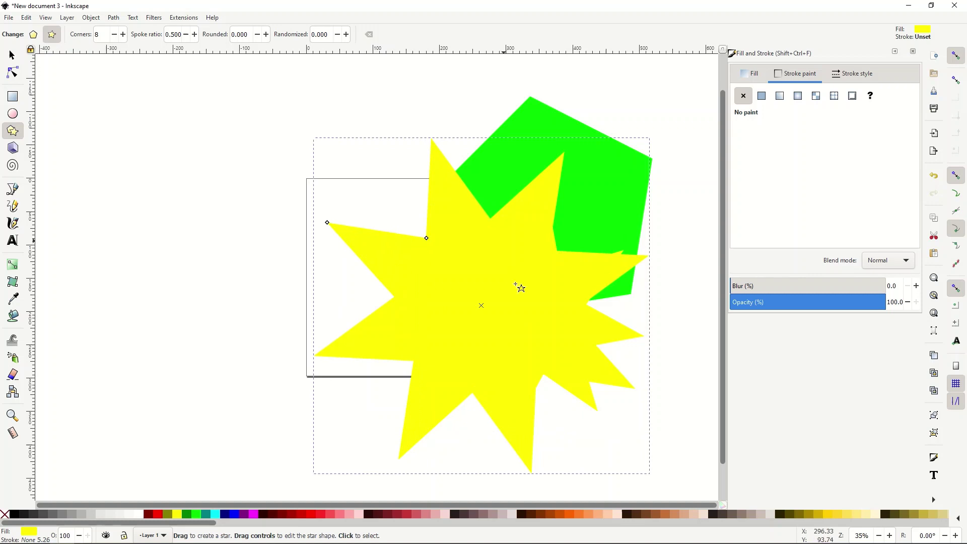
click(12, 56)
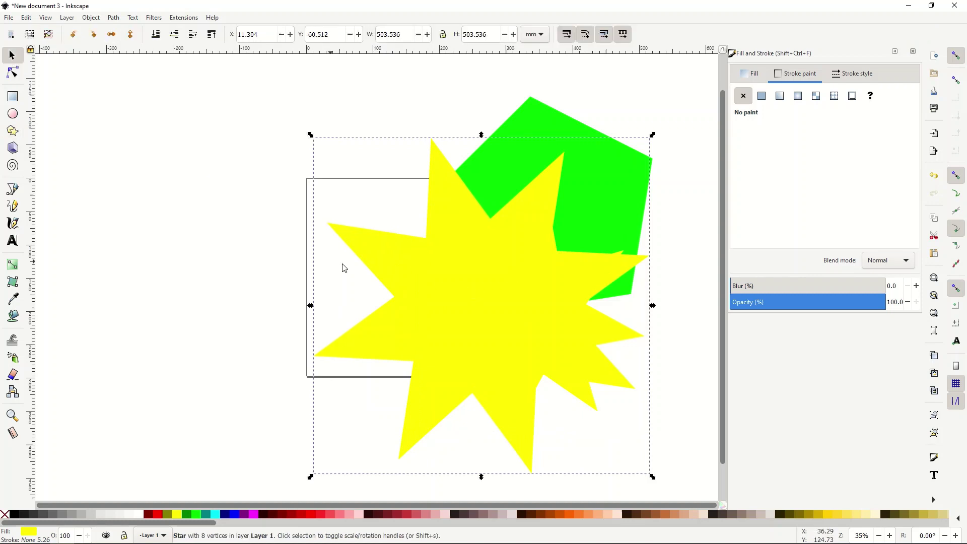
drag(360, 267, 162, 193)
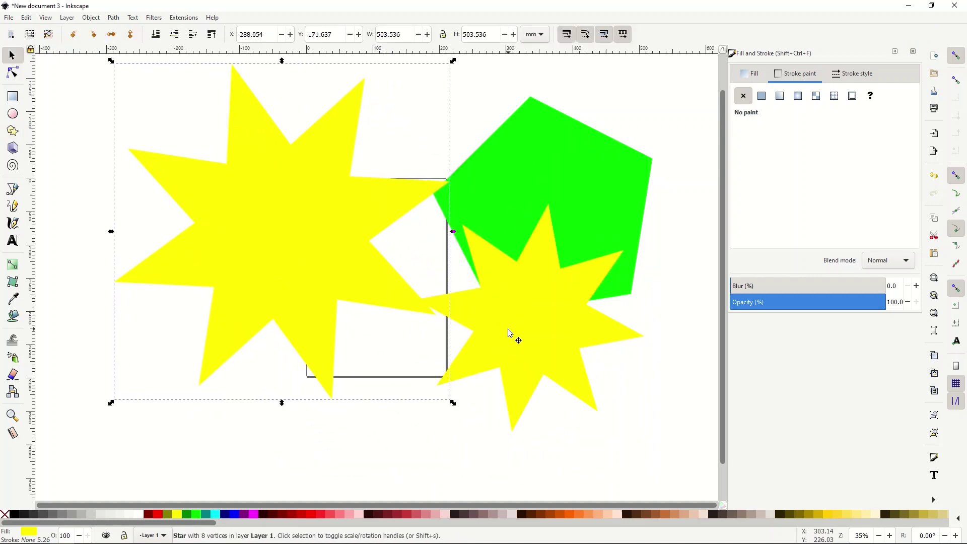
Move the green pentagon to the lower left and turn it into a 15-point star
click(474, 176)
drag(475, 174, 111, 355)
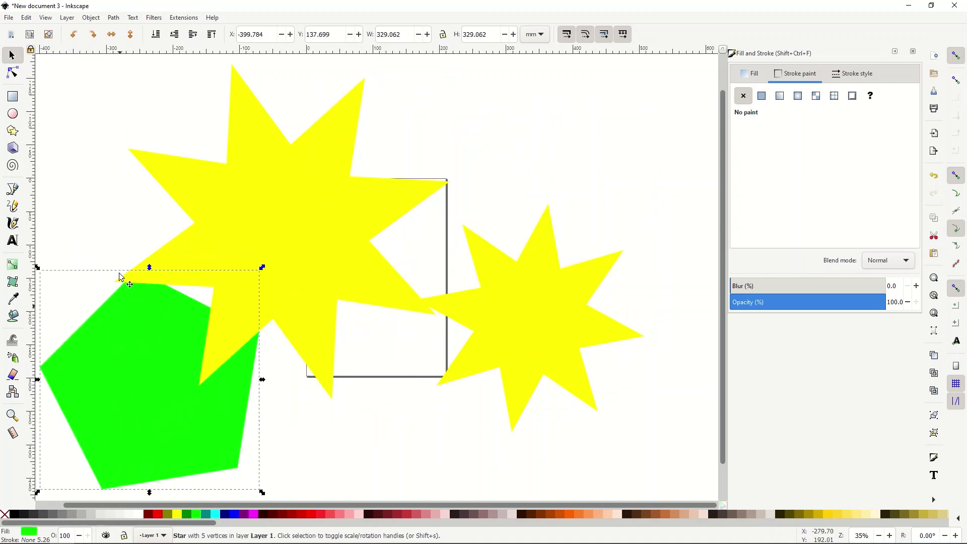
click(12, 131)
click(122, 34)
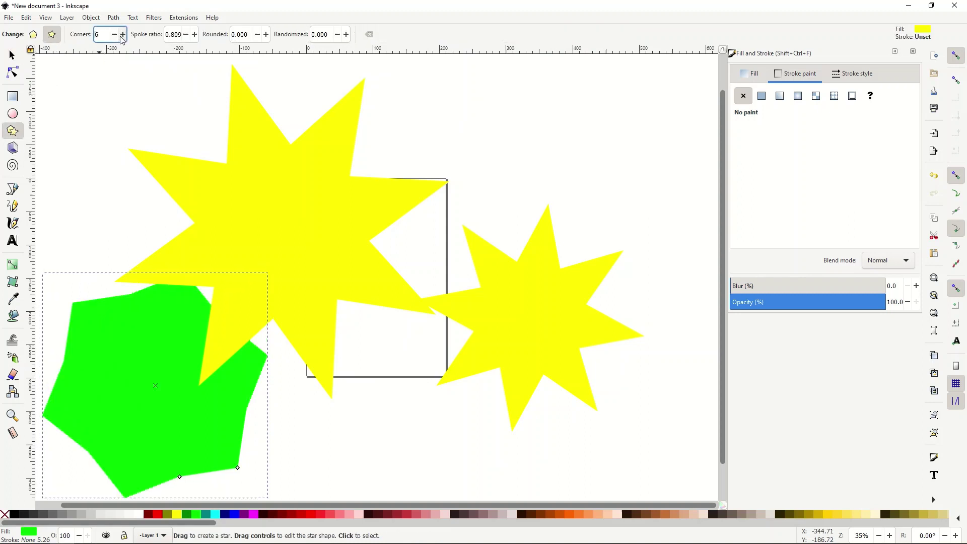
click(123, 34)
click(123, 34)
click(123, 34)
click(122, 35)
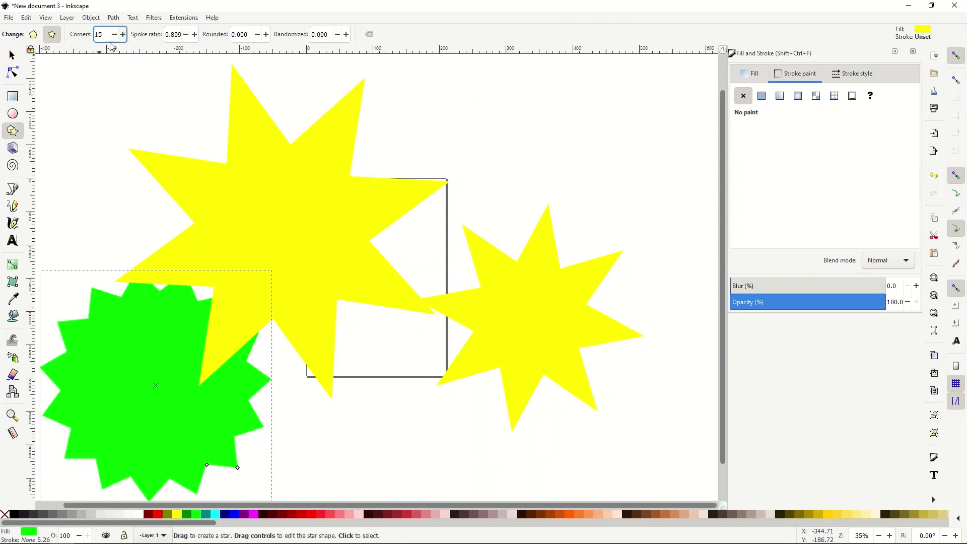
Raise the green 15-point star to the top and reposition it over the yellow star
click(18, 54)
drag(136, 354, 147, 326)
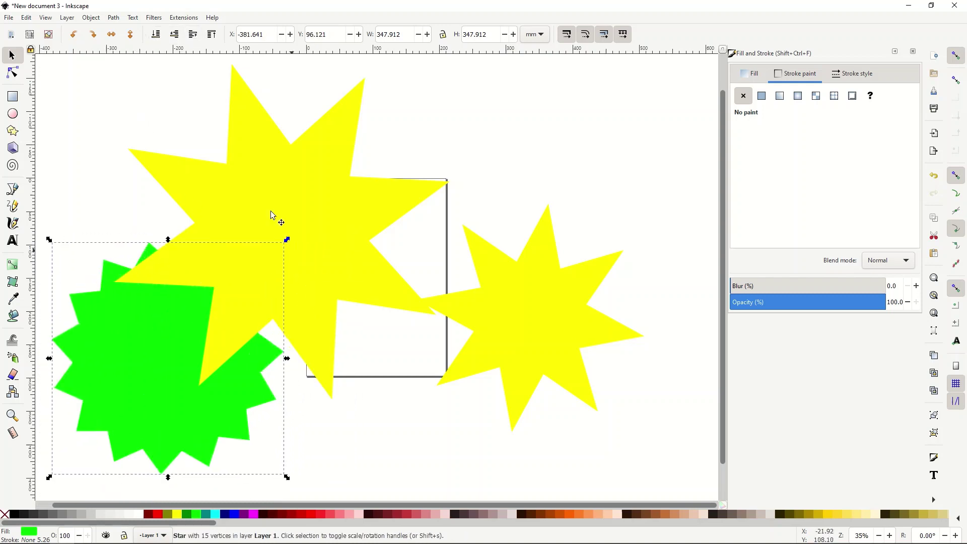
click(212, 35)
drag(167, 289, 222, 192)
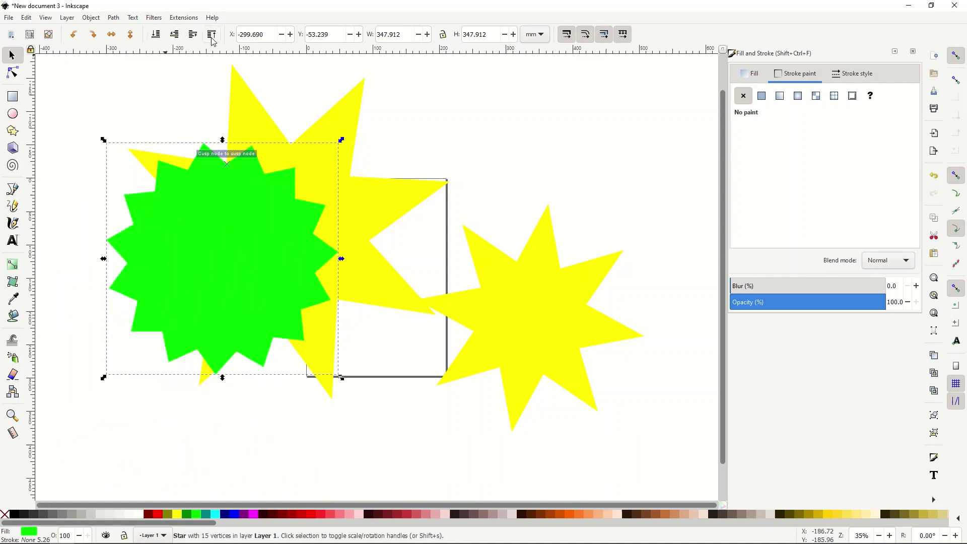
drag(229, 263, 282, 240)
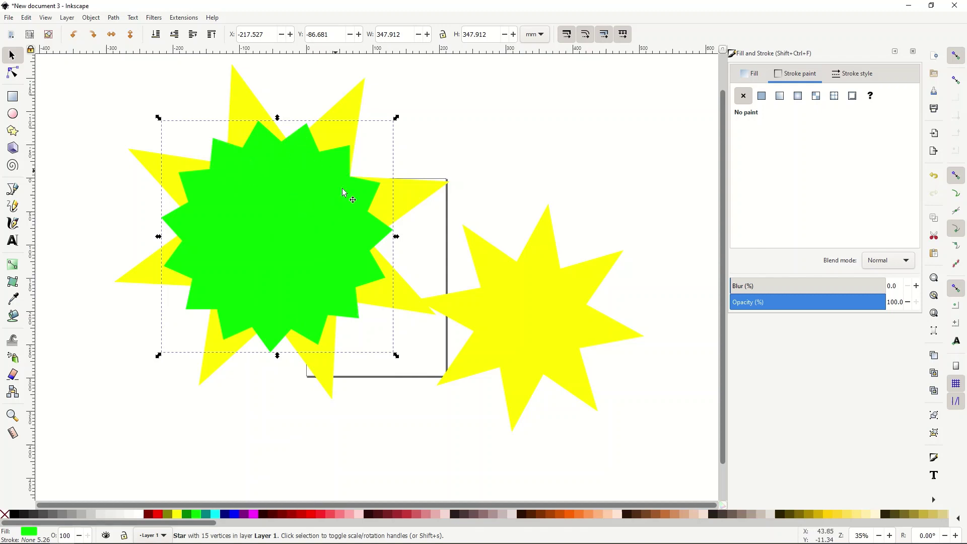
drag(255, 208, 207, 231)
Fill the 15-point star blue and place it in the upper centre of the page
click(227, 513)
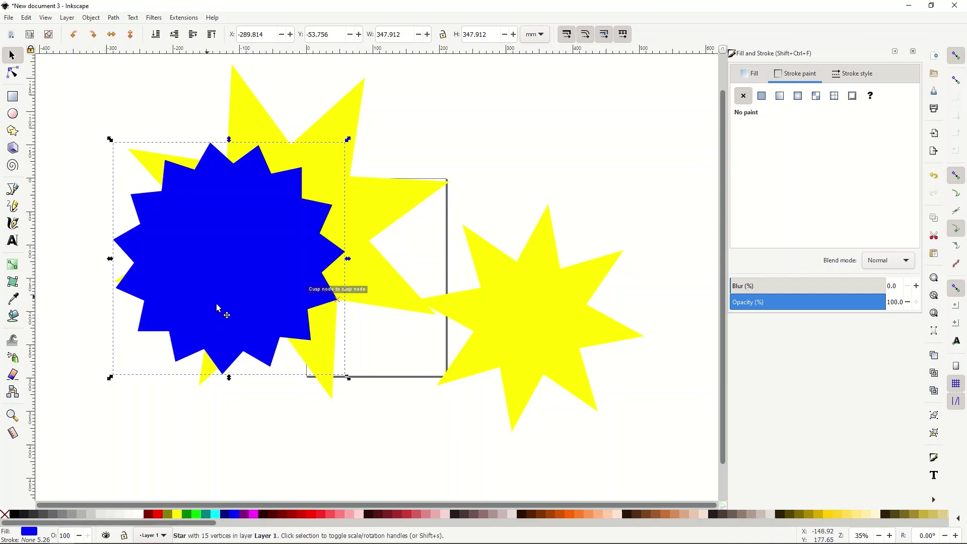
drag(218, 308, 454, 229)
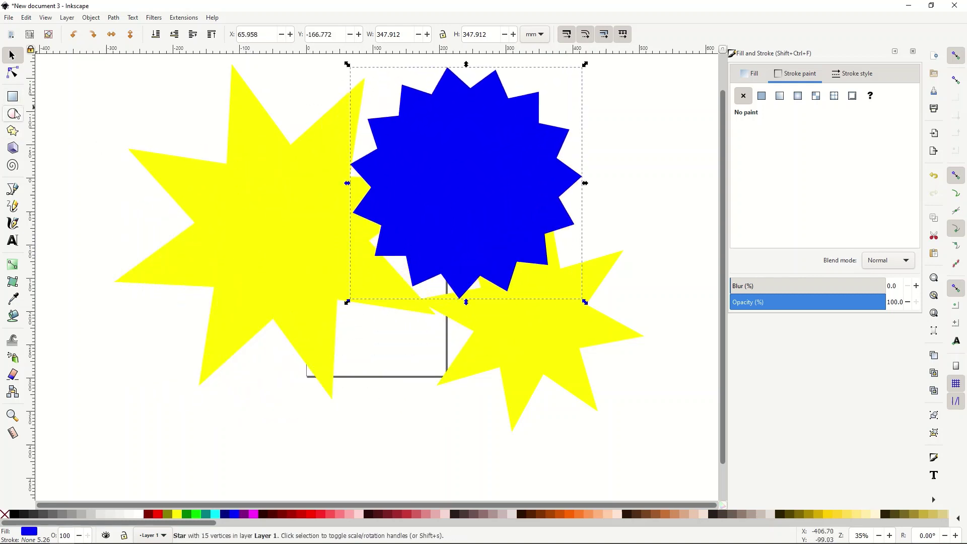
drag(413, 181, 384, 207)
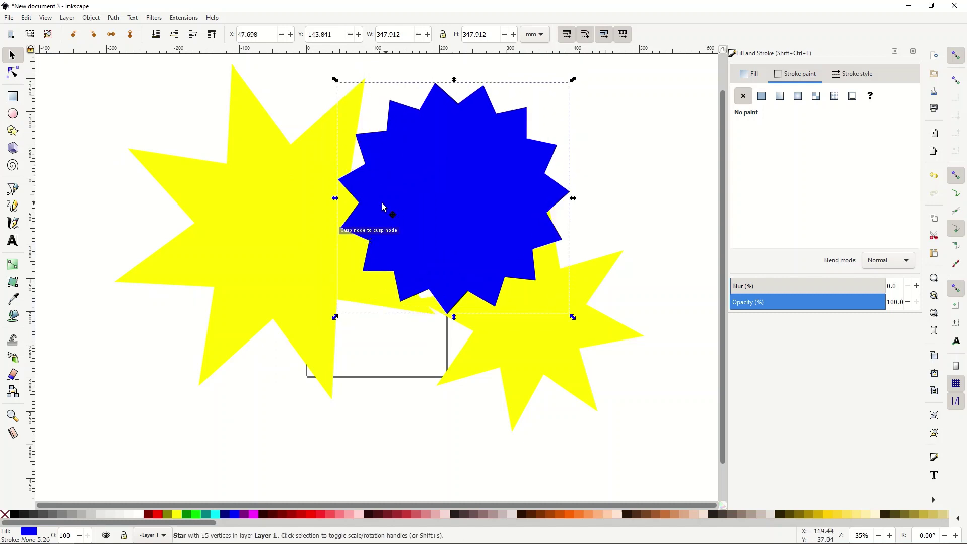
click(14, 131)
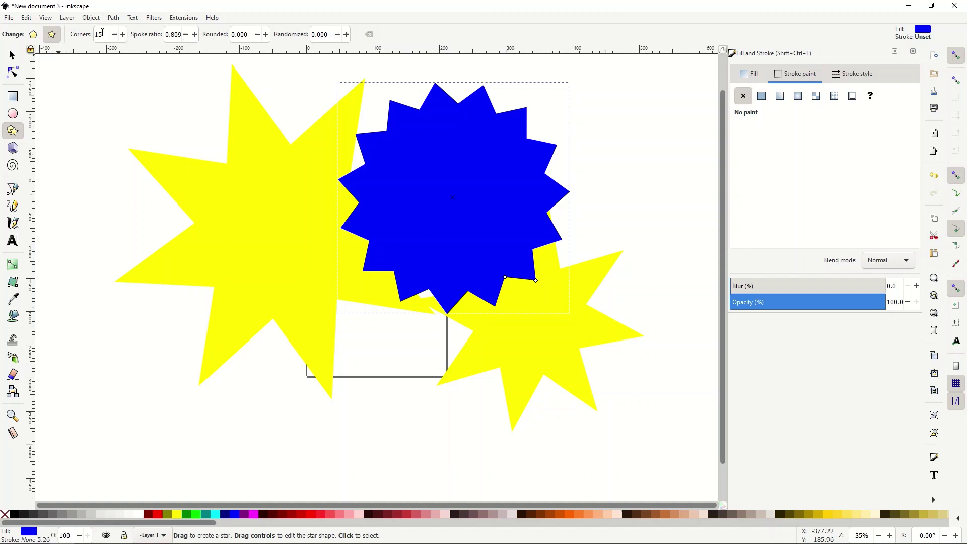
Draw a blue 165.554 × 102.054 mm rectangle over the large yellow star
click(14, 97)
drag(400, 202, 288, 271)
key(s)
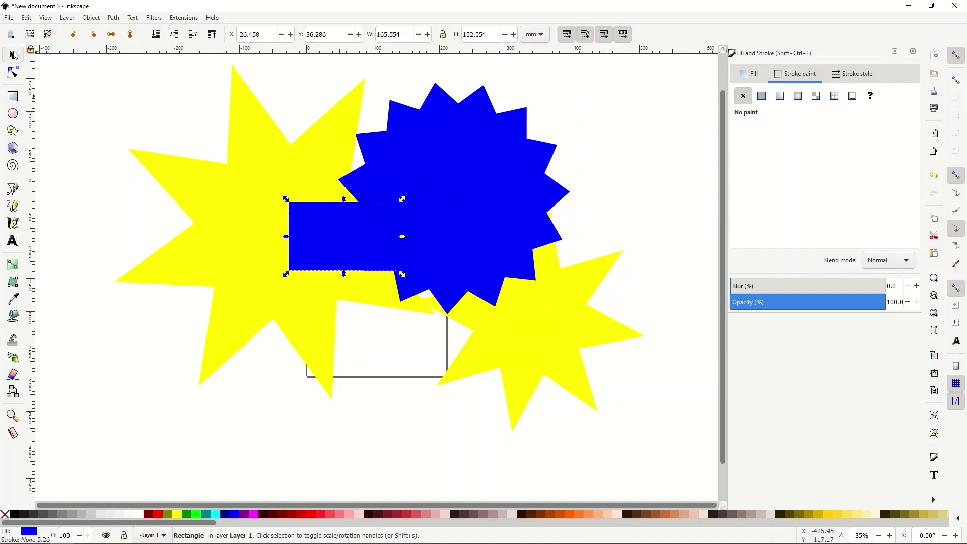
Draw a blue 192.012 mm circle left of the rectangle, then clear the selection
click(12, 114)
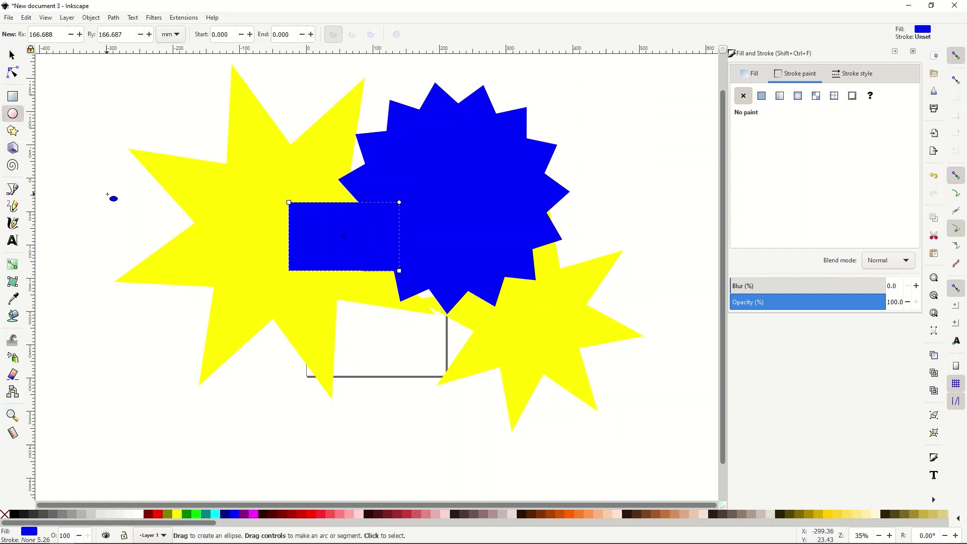
drag(110, 194, 237, 321)
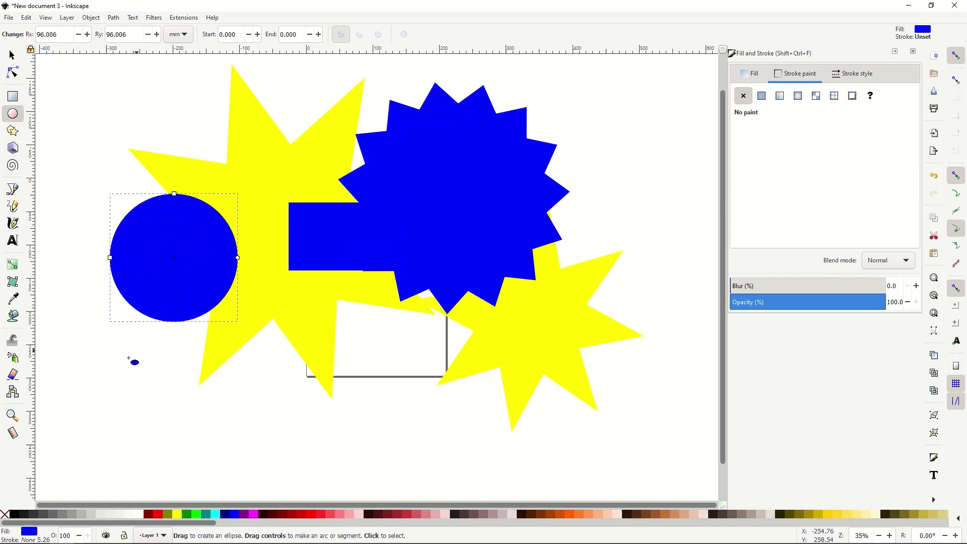
click(126, 361)
click(12, 58)
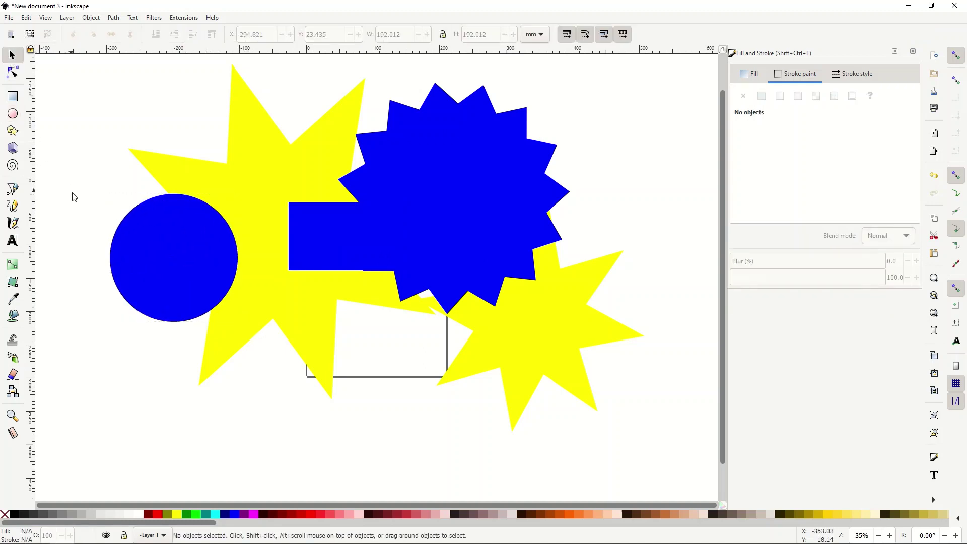